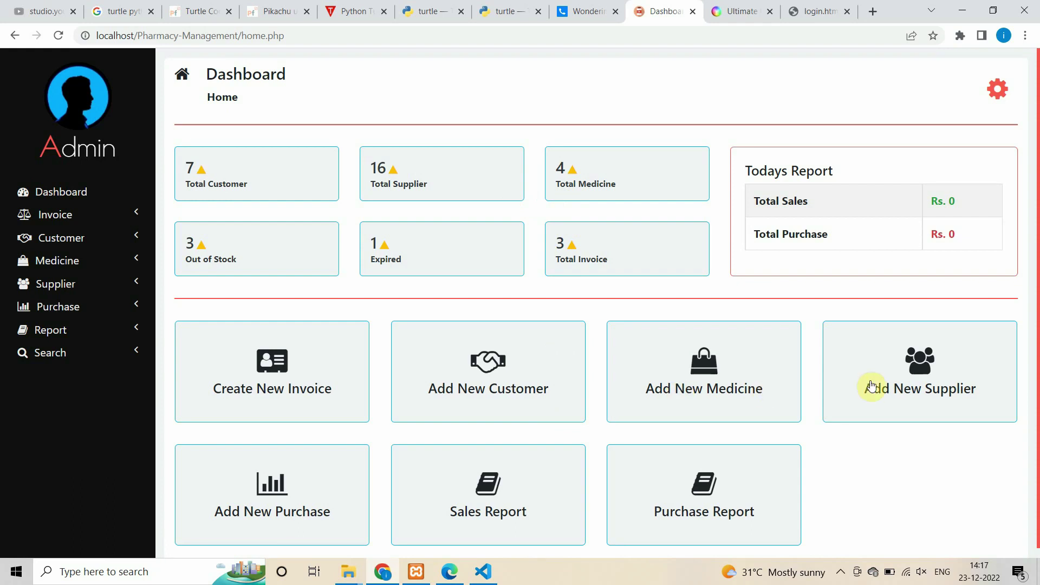
- Go back to the Dashboard home page from the sidebar
click(52, 193)
- Start a new invoice and try Crosin, then Gelusil, as the medicine
click(95, 218)
click(77, 239)
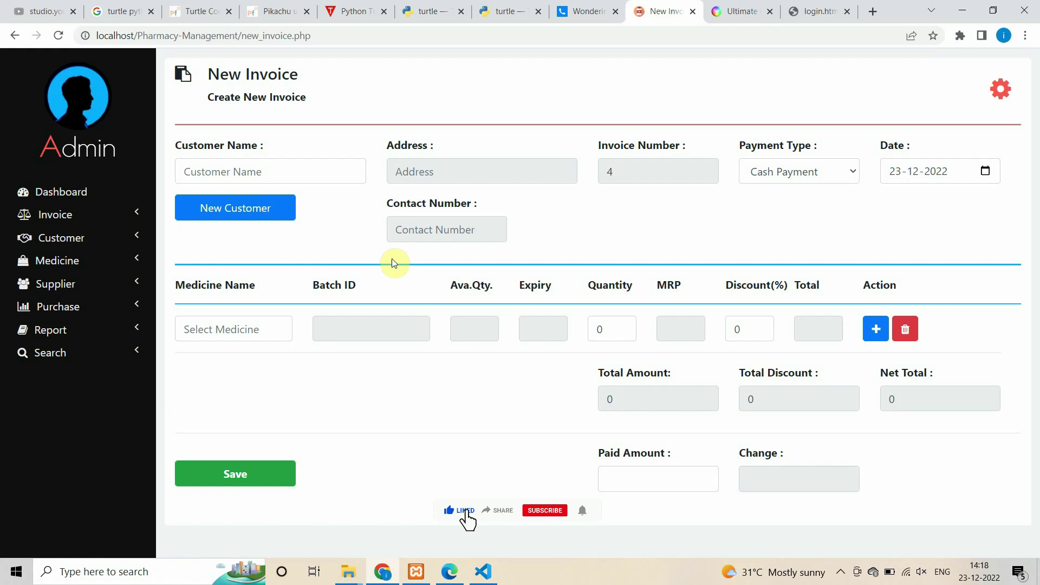
click(201, 328)
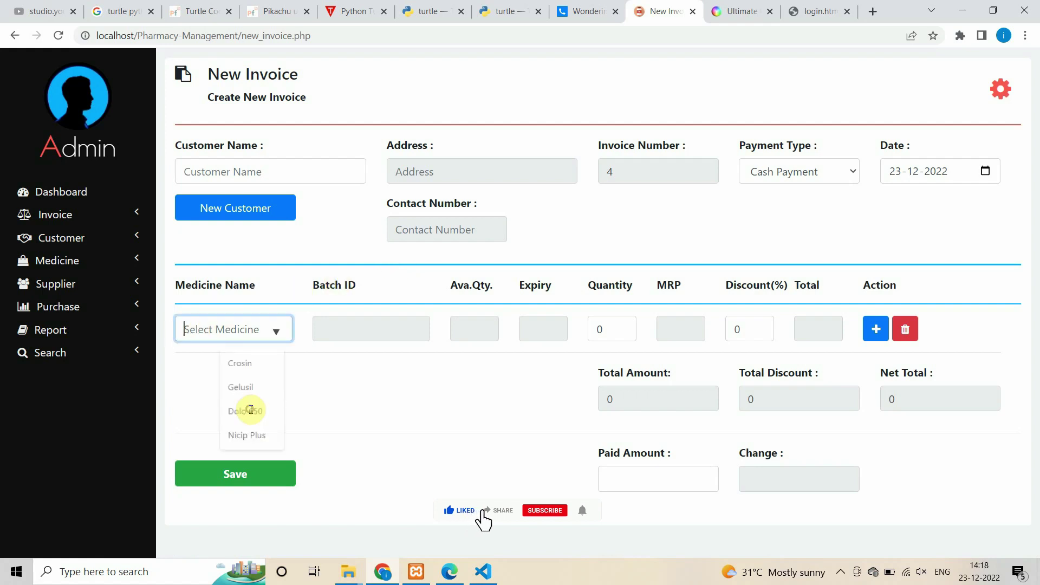
click(247, 364)
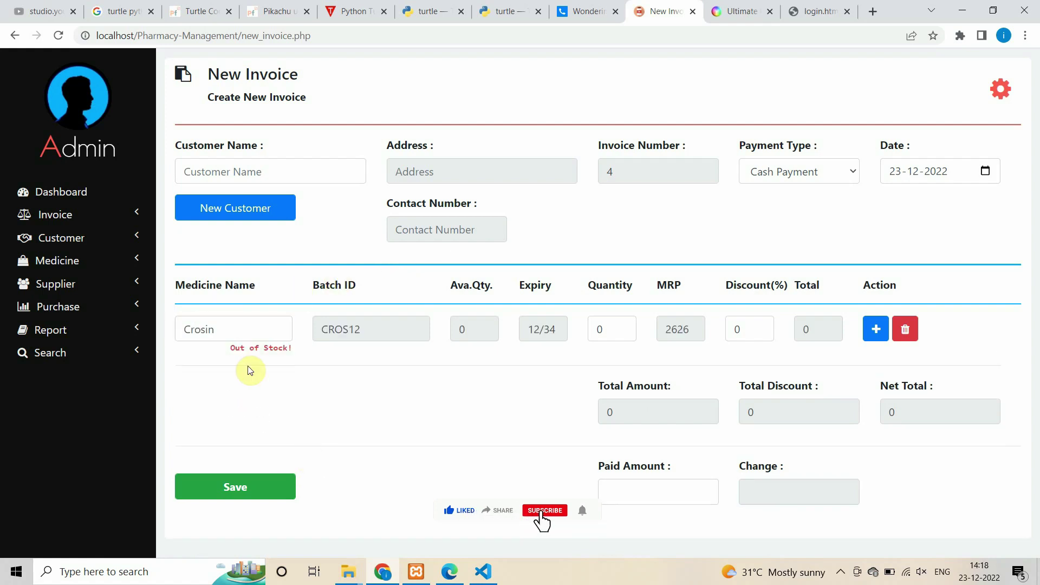
click(222, 328)
click(353, 417)
click(274, 330)
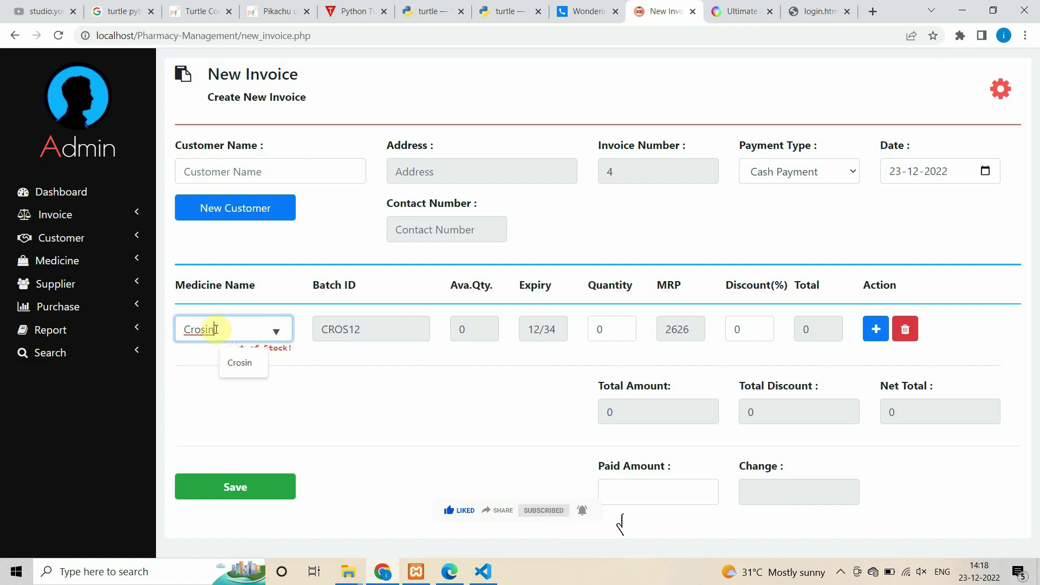
key(BackSpace)
key(BackSpace)
key(BackSpace)
key(BackSpace)
key(BackSpace)
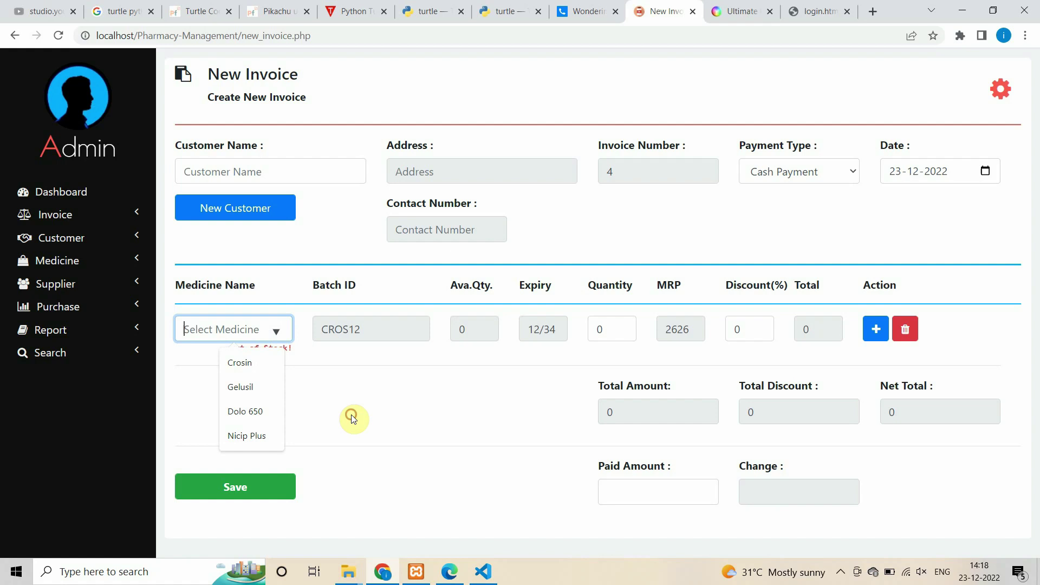
click(257, 386)
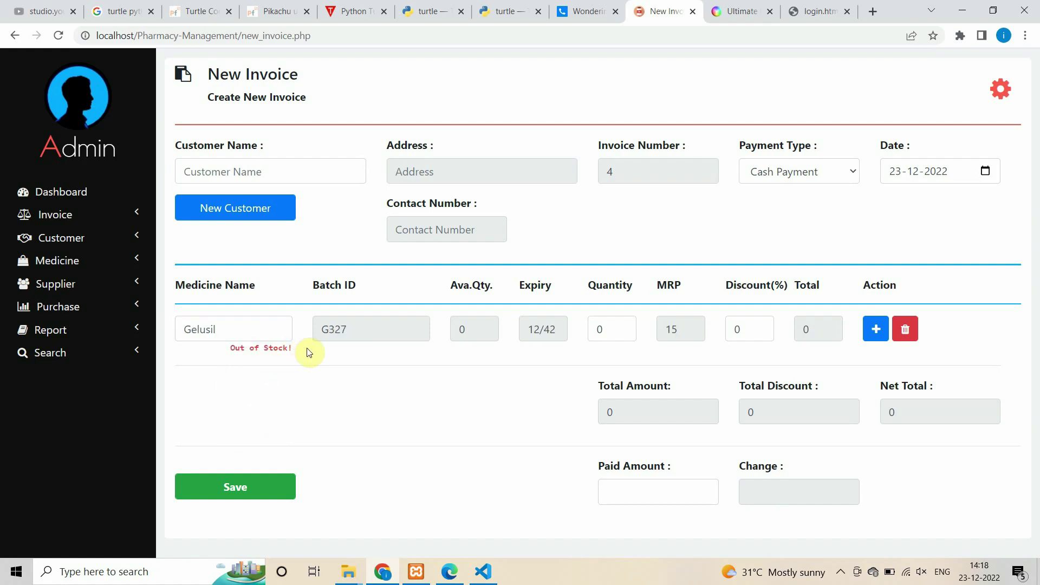
- Try Nicip Plus, then settle on Dolo 650 (batch DOLO327, MRP 30)
click(290, 336)
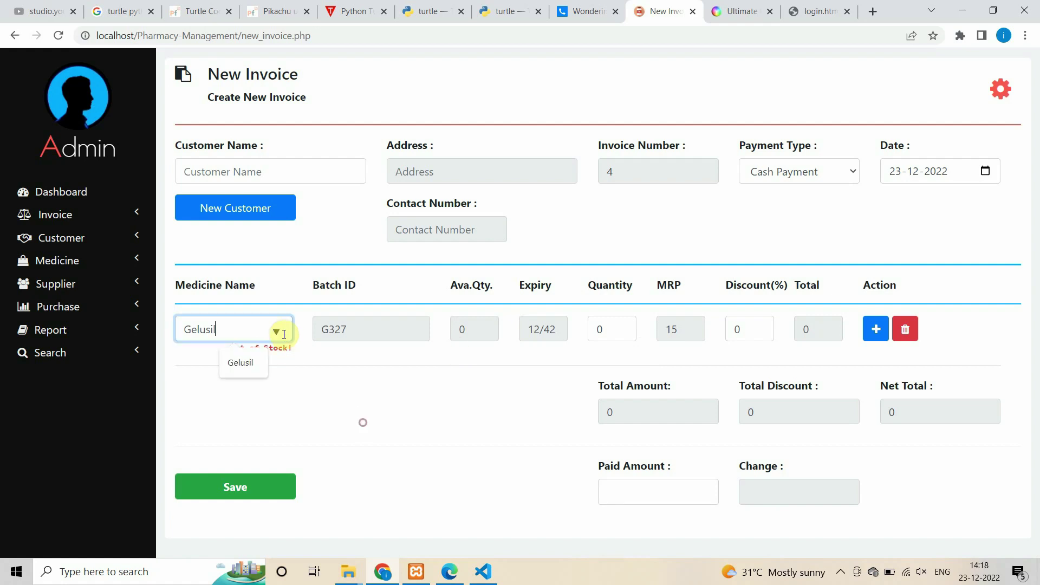
key(BackSpace)
key(BackSpace)
key(BackSpace)
key(BackSpace)
key(BackSpace)
key(BackSpace)
click(275, 331)
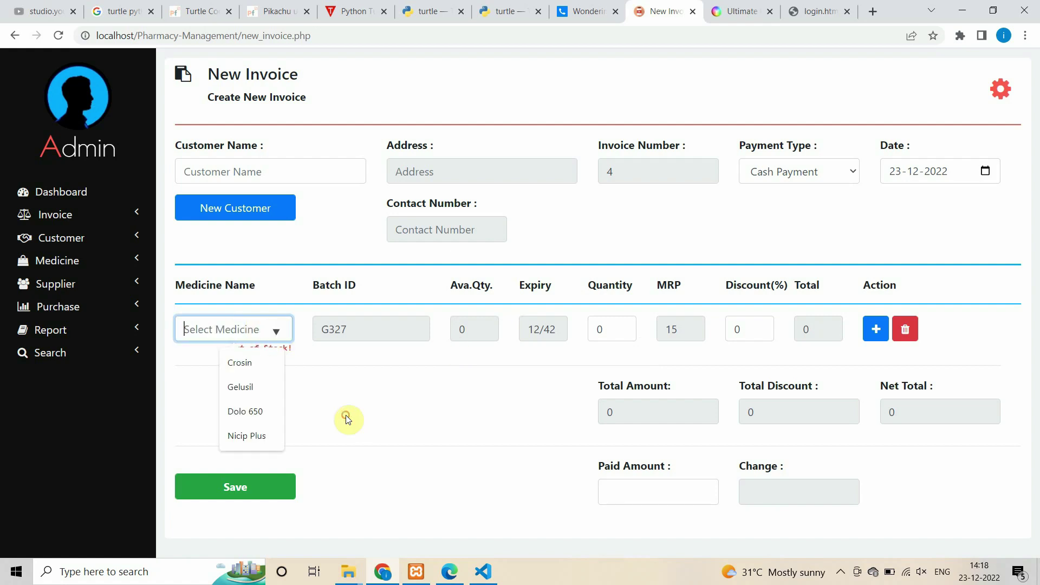
click(247, 434)
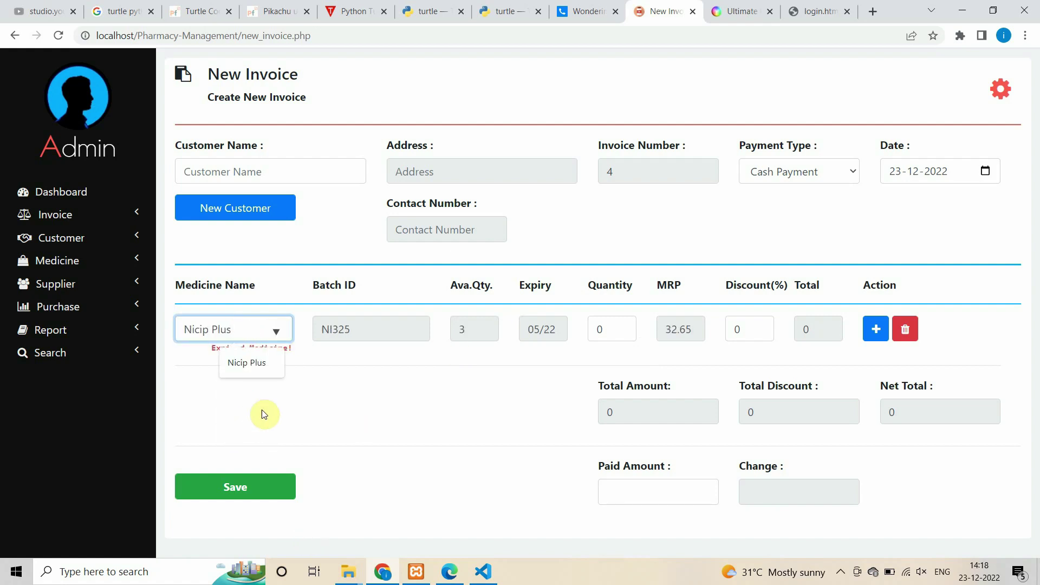
click(773, 415)
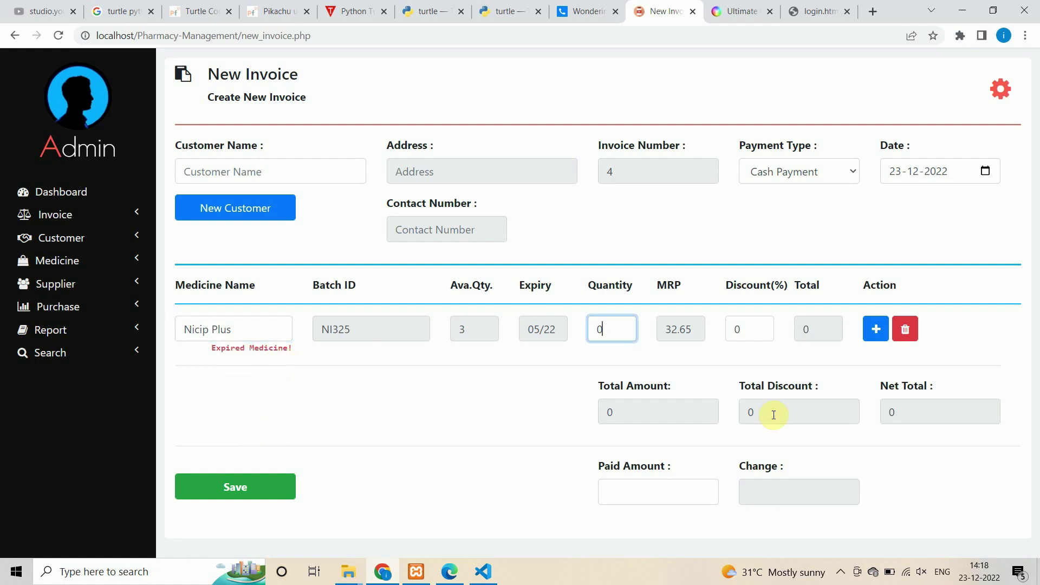
click(273, 331)
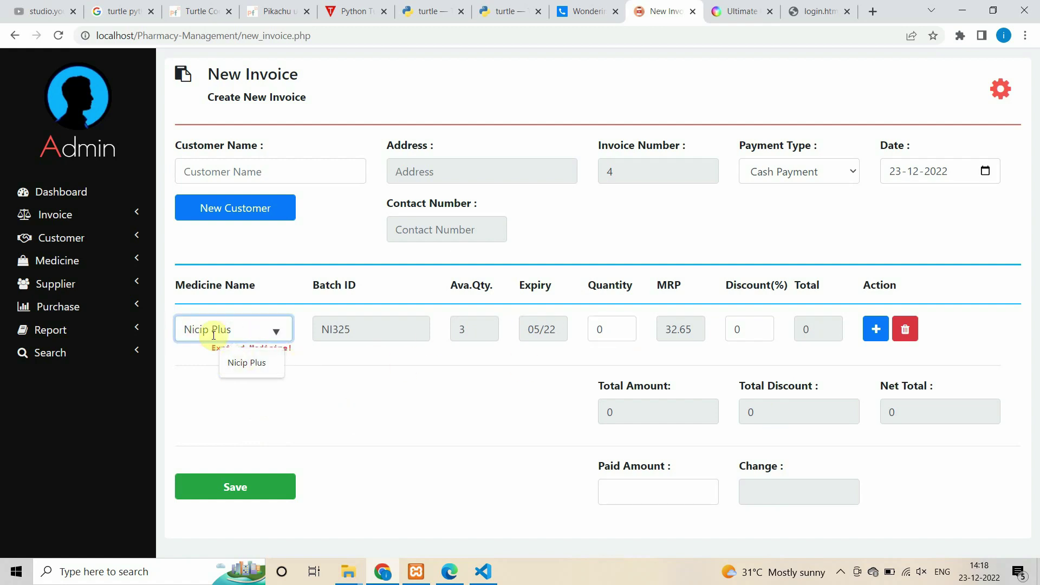
key(BackSpace)
key(BackSpace)
key(BackSpace)
key(BackSpace)
key(BackSpace)
key(BackSpace)
key(BackSpace)
key(BackSpace)
key(BackSpace)
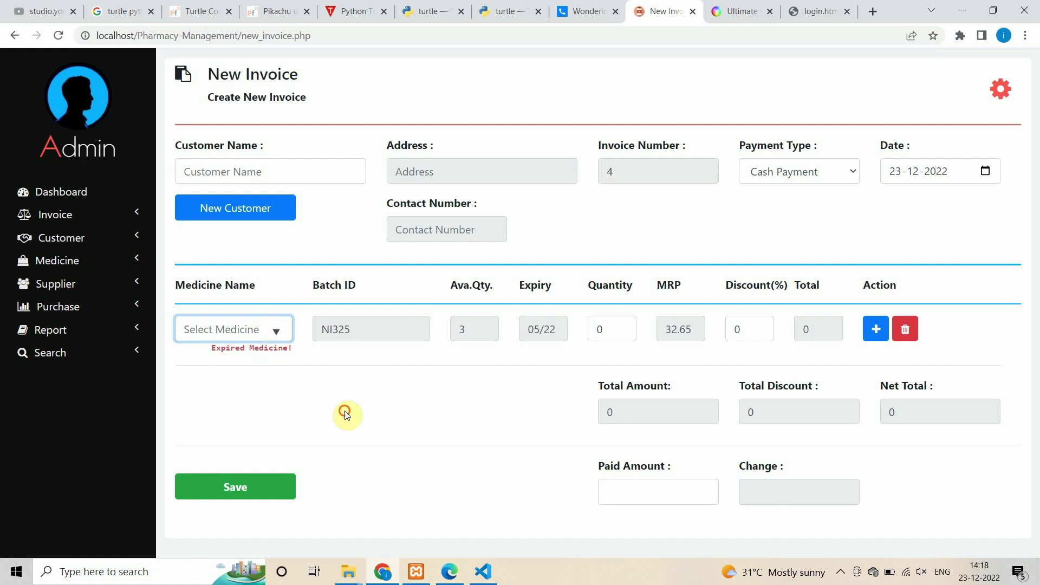
click(243, 405)
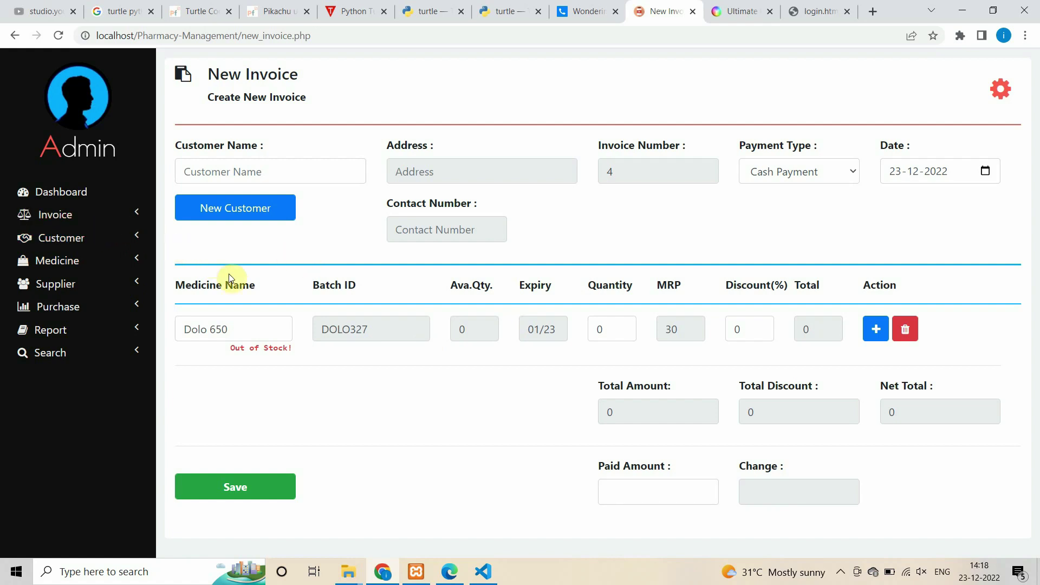
- Set the Dolo 650 quantity to 16 for a 480 total, then open the Add New Customer form
click(600, 330)
click(621, 328)
key(BackSpace)
text(10)
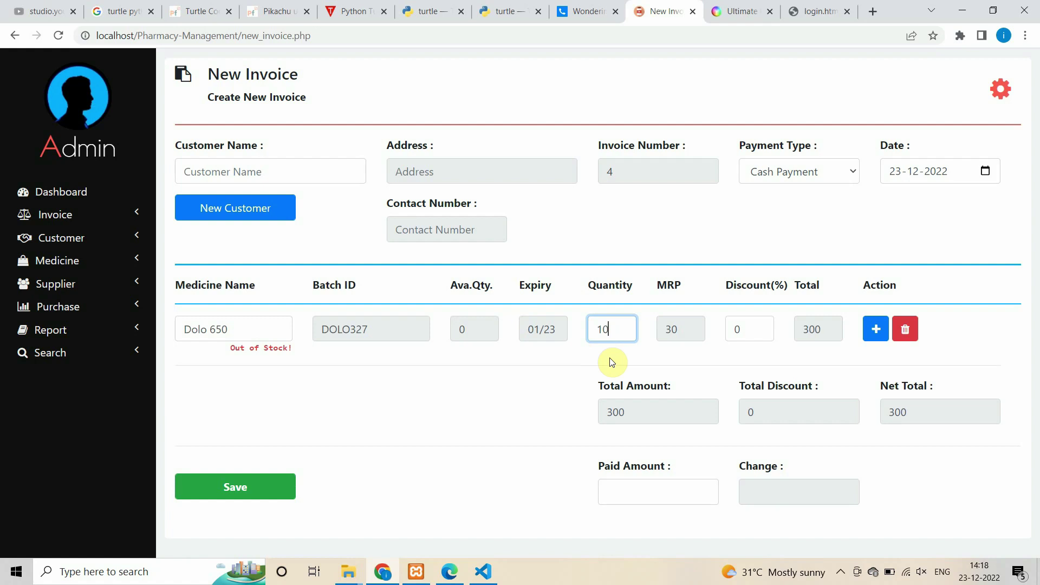
key(BackSpace)
text(4)
text(6)
click(75, 217)
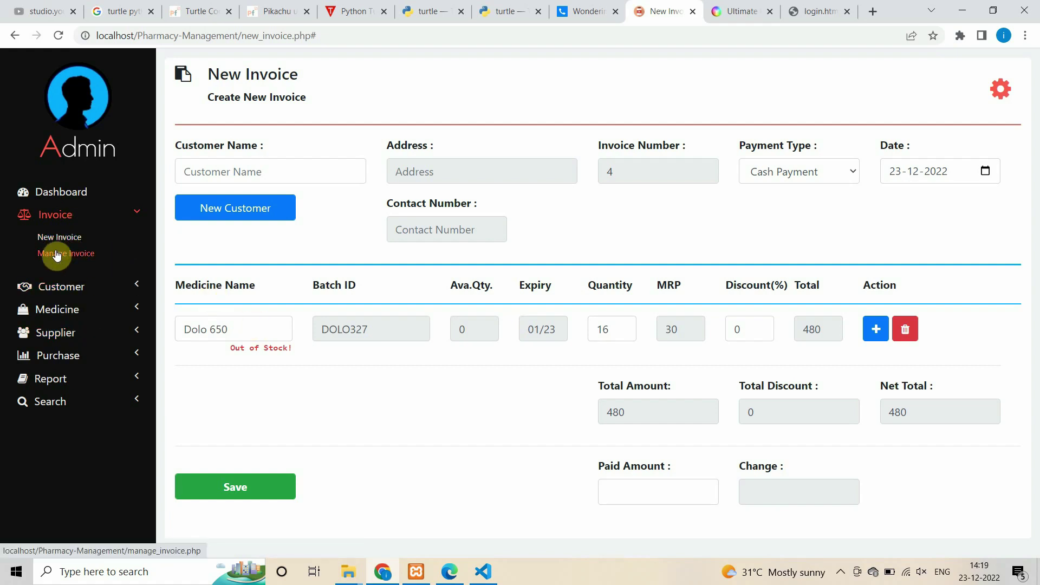
click(233, 212)
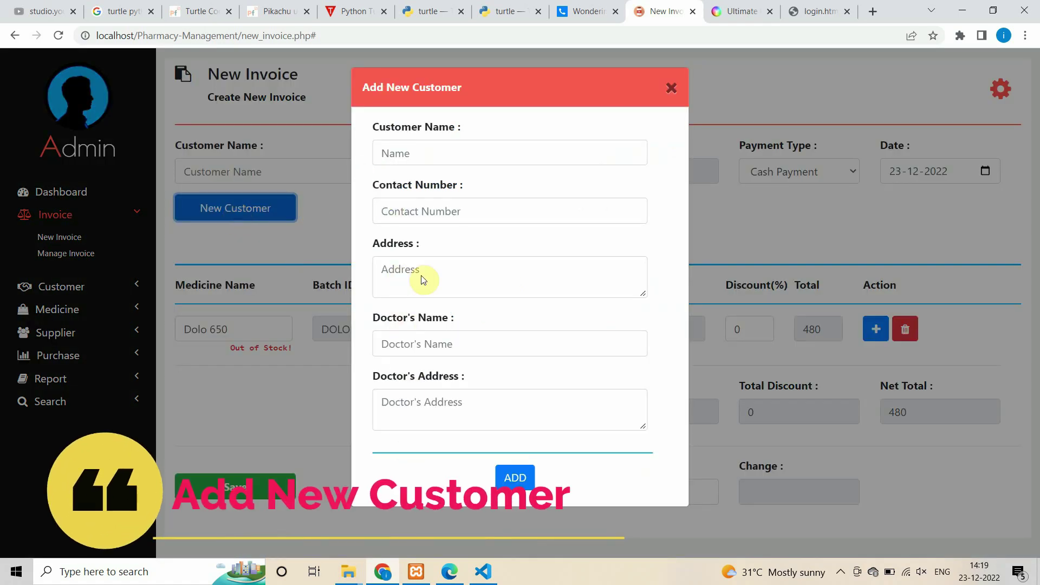
- Enter the new customer's name, contact number and address, and copy the address
click(429, 157)
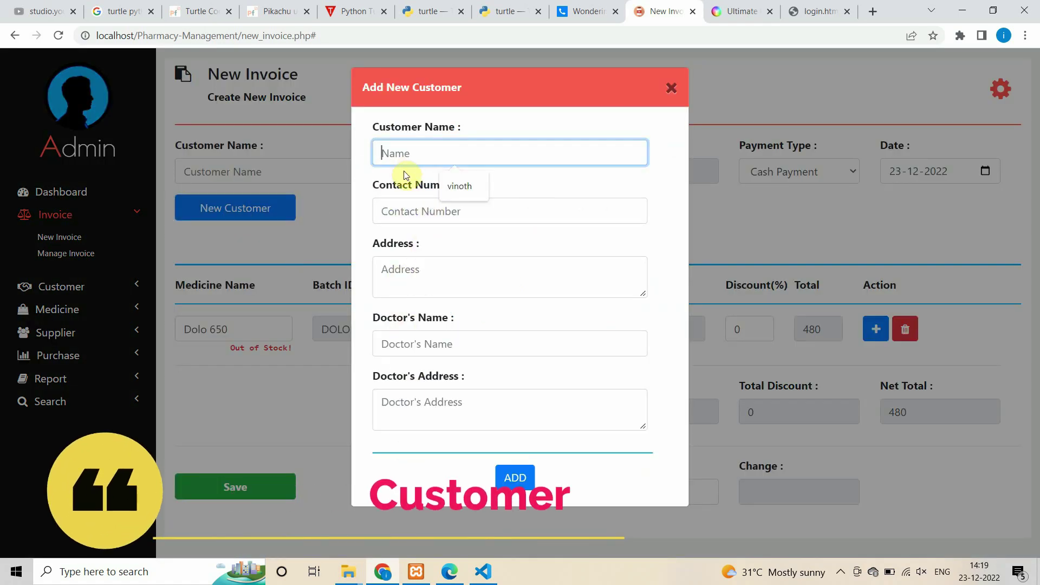
text(Rajan)
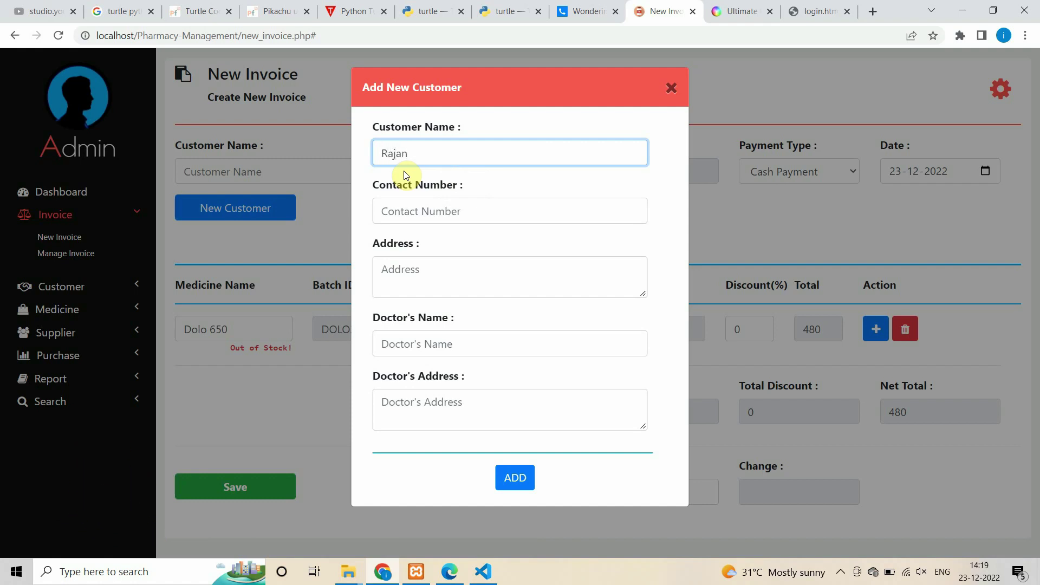
key(Tab)
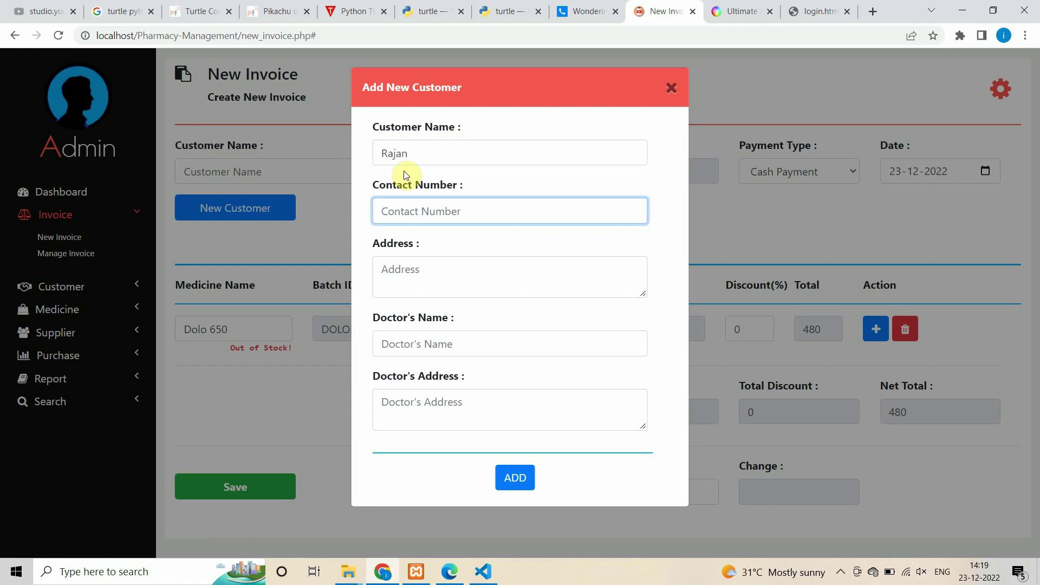
click(411, 282)
text(N)
key(BackSpace)
text(Kalluvialai,)
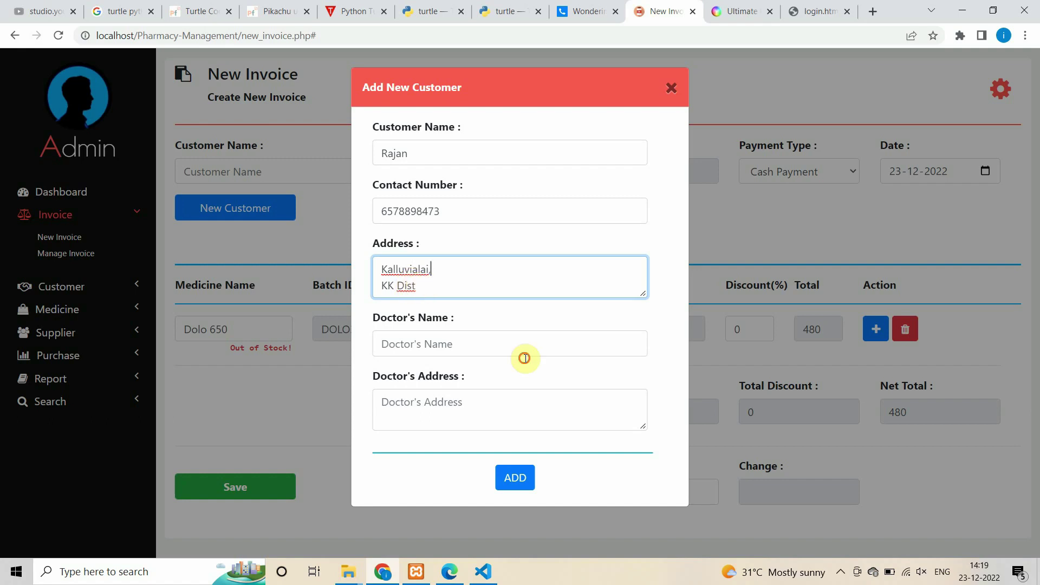
key(ctrl+a)
key(ctrl+c)
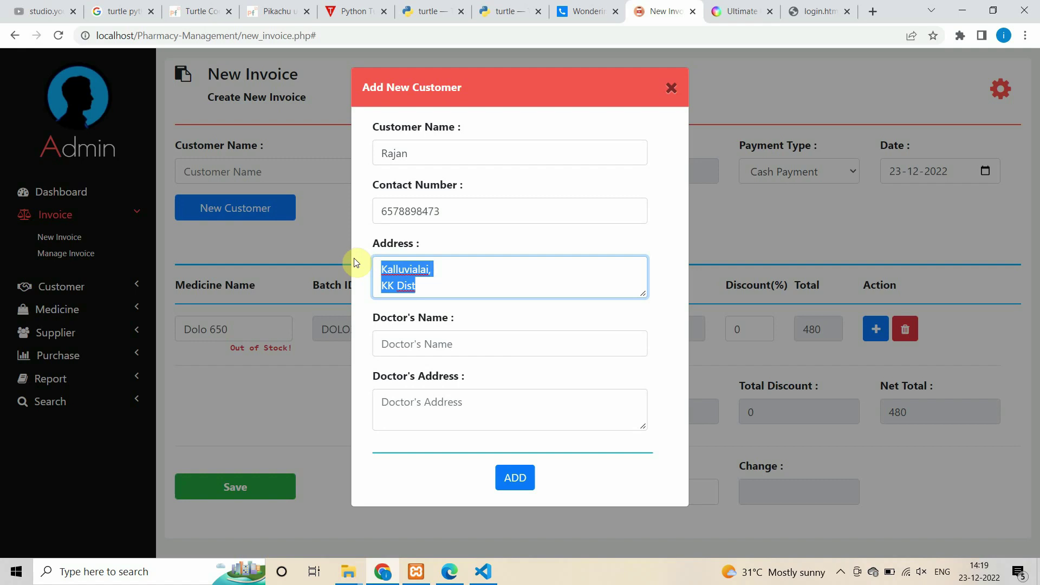
- Add the doctor's name, paste the copied address as doctor's address, save and close the form
key(Tab)
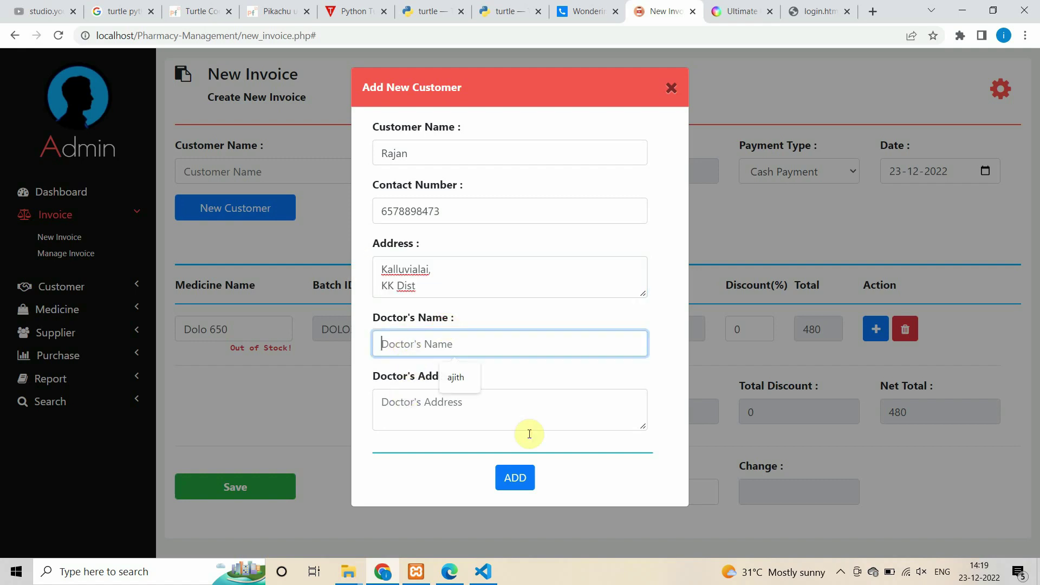
text(A)
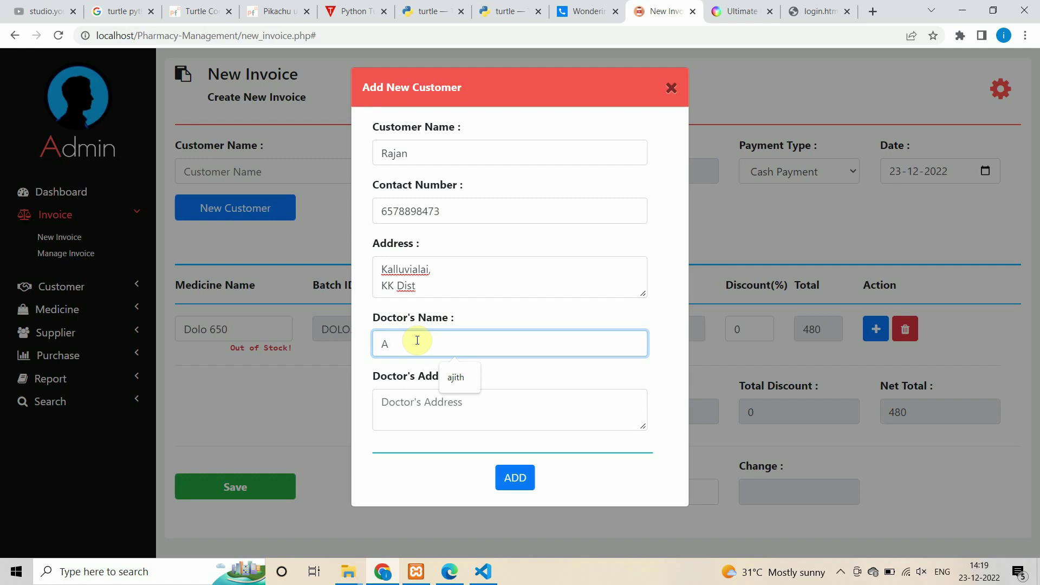
text(jai)
key(Tab)
key(ctrl+v)
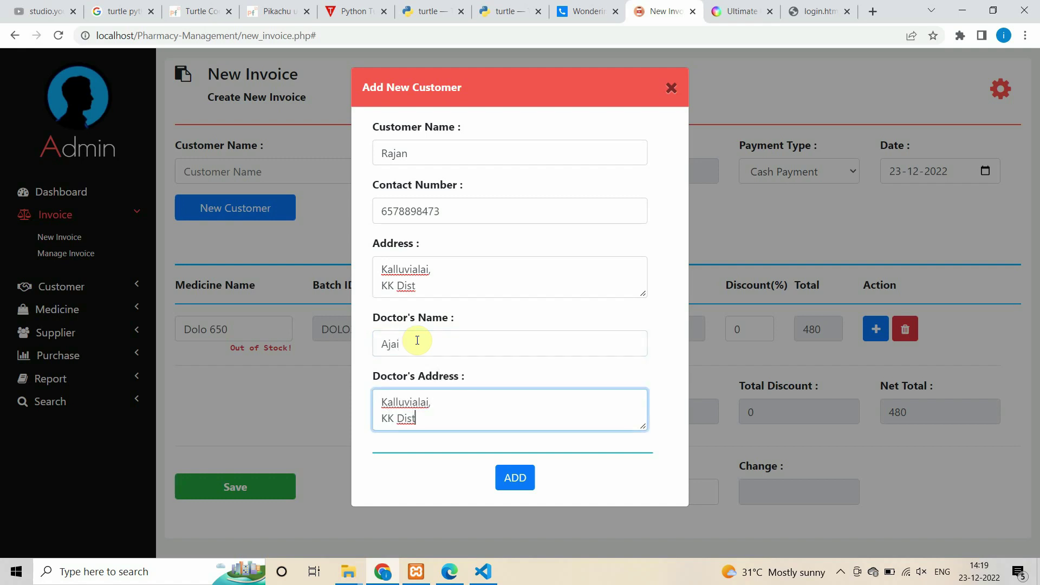
click(499, 477)
drag(470, 498, 567, 504)
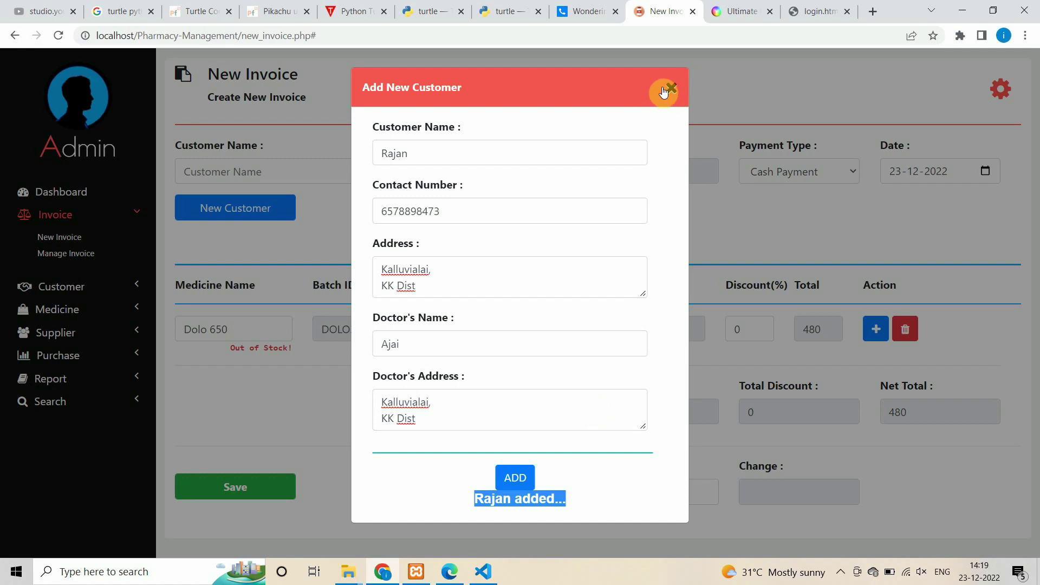
click(663, 92)
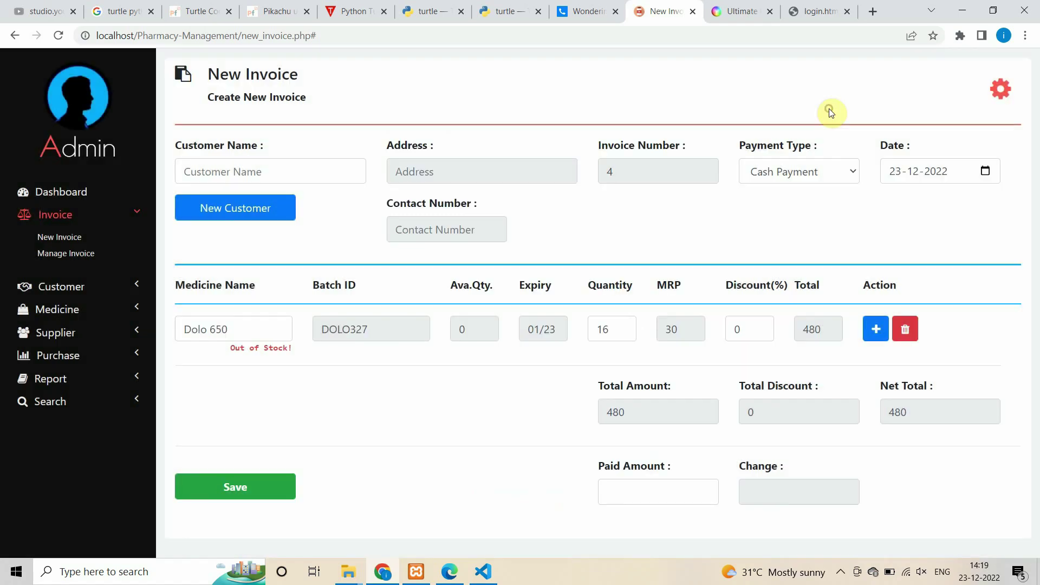
- Open the Manage Invoice list and try, then clear, an invoice-number search
click(87, 259)
double_click(340, 328)
click(964, 440)
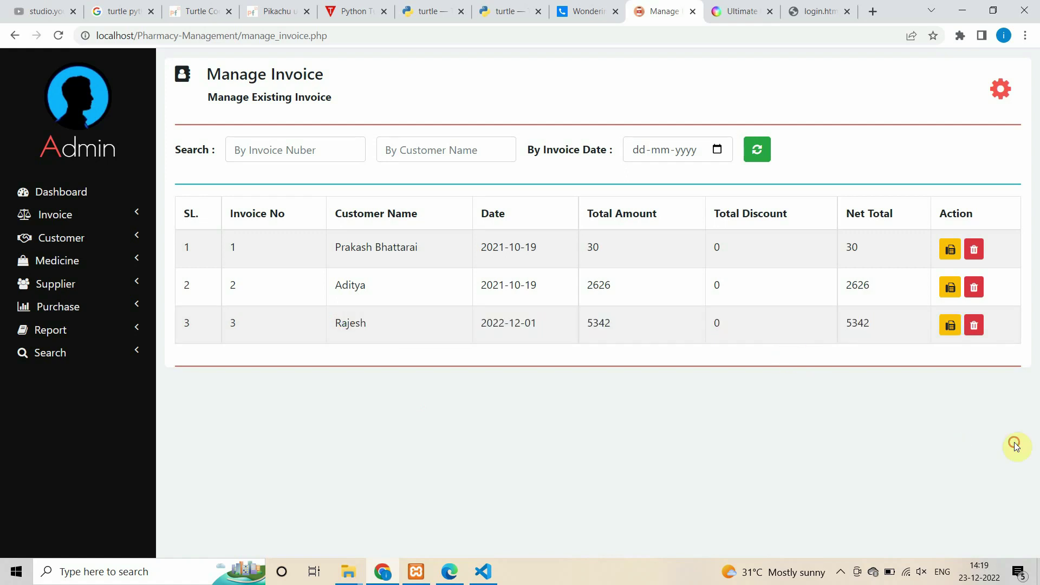
click(294, 156)
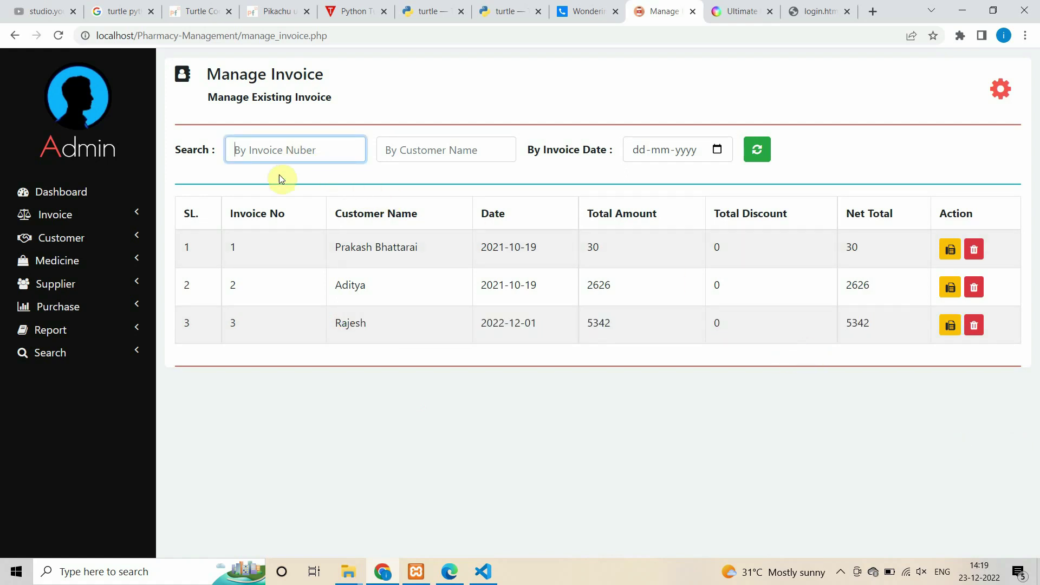
text(2)
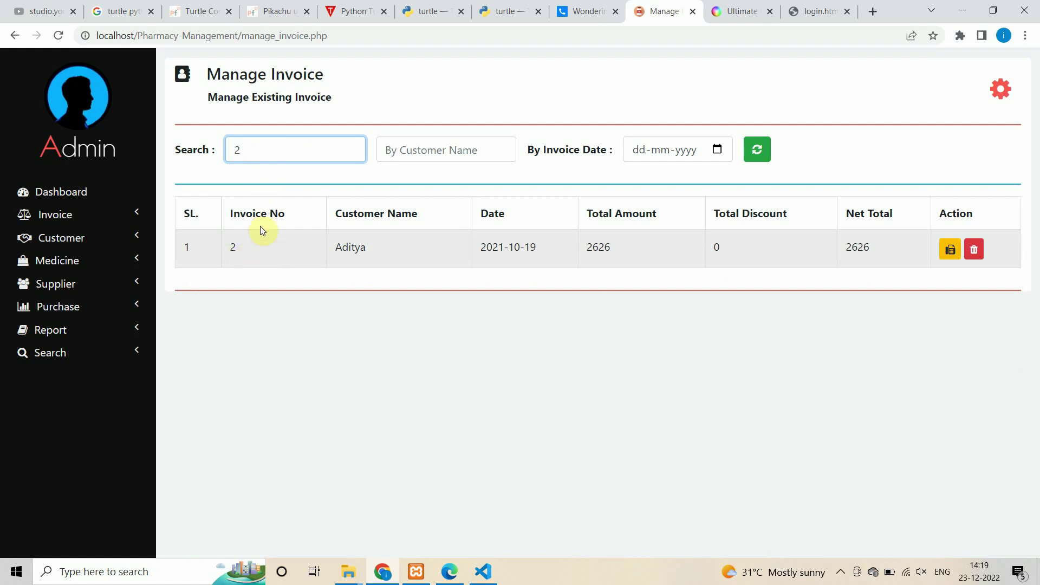
key(BackSpace)
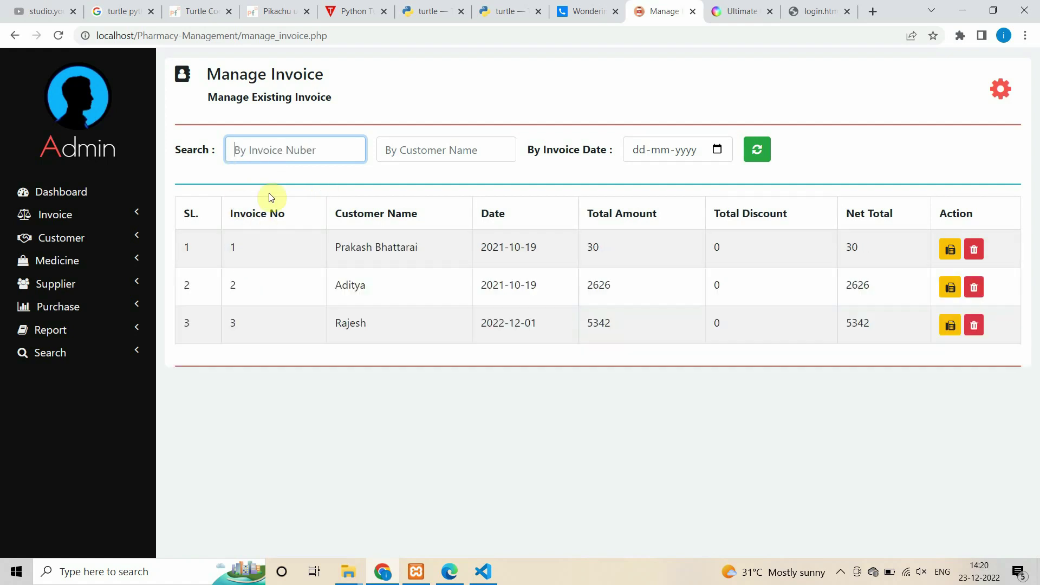
- Try and clear a customer-name search, refresh, then filter by invoice date 22-12-2022
key(Tab)
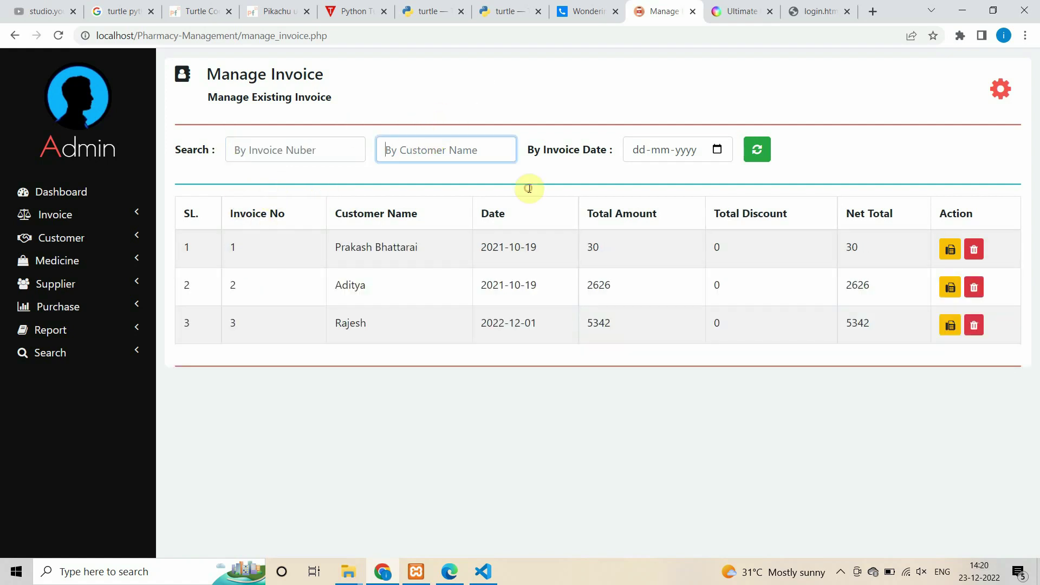
text(ad)
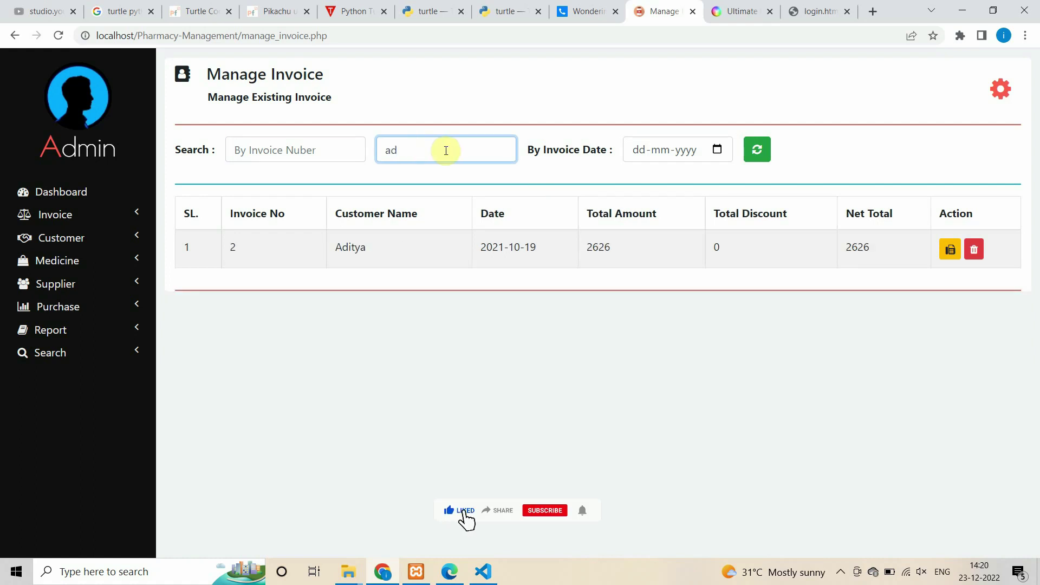
key(BackSpace)
key(BackSpace)
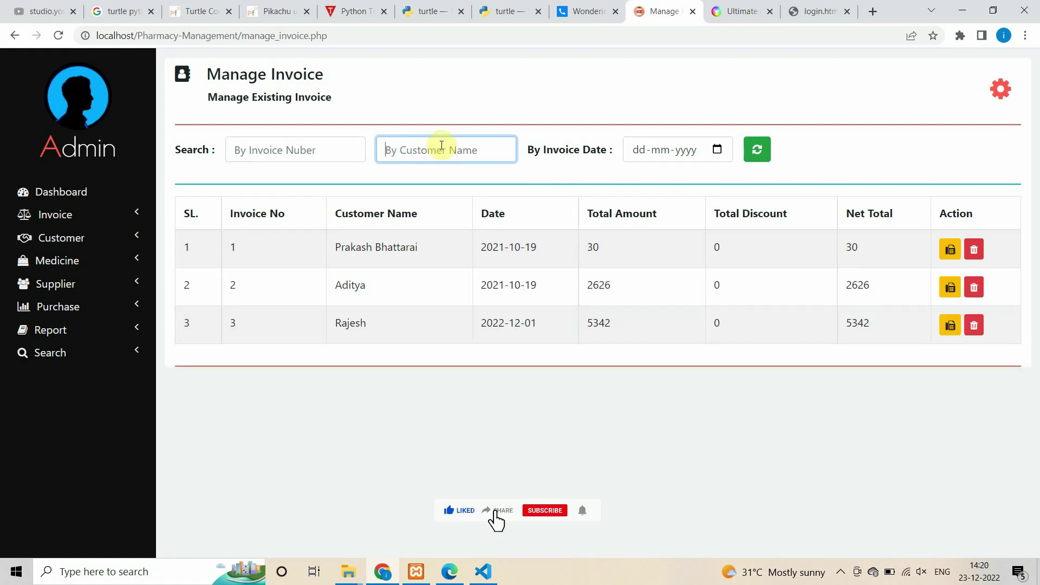
click(756, 150)
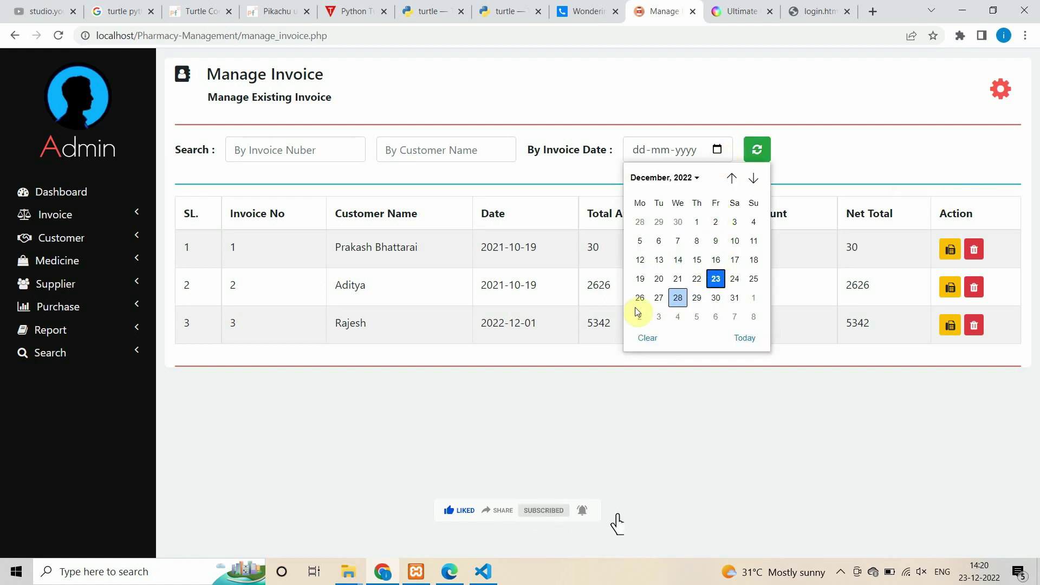
click(696, 278)
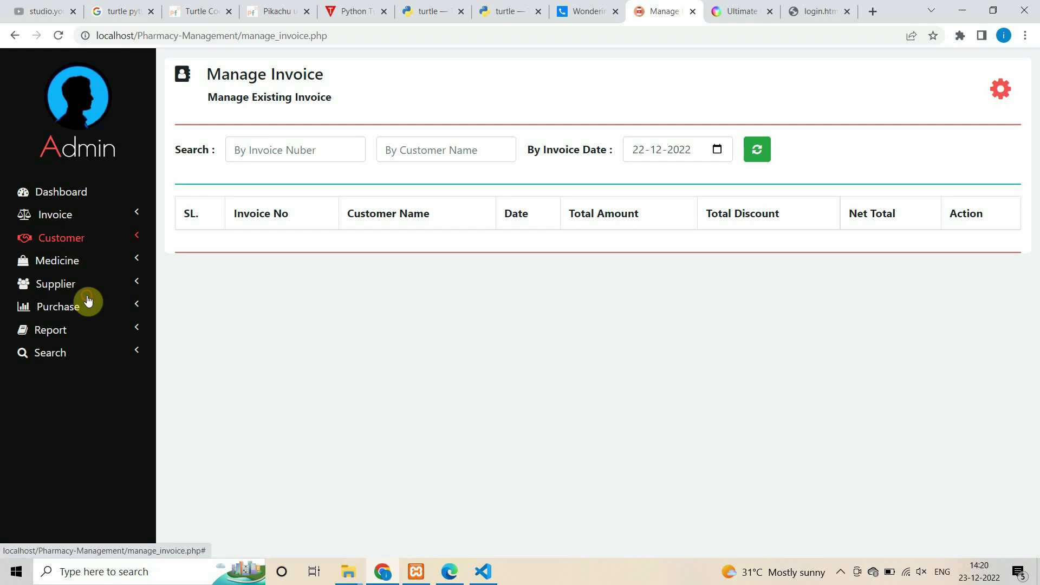
- Pass through Customer > Add Customer and land on Manage Customer listing eight customers
click(70, 238)
click(65, 262)
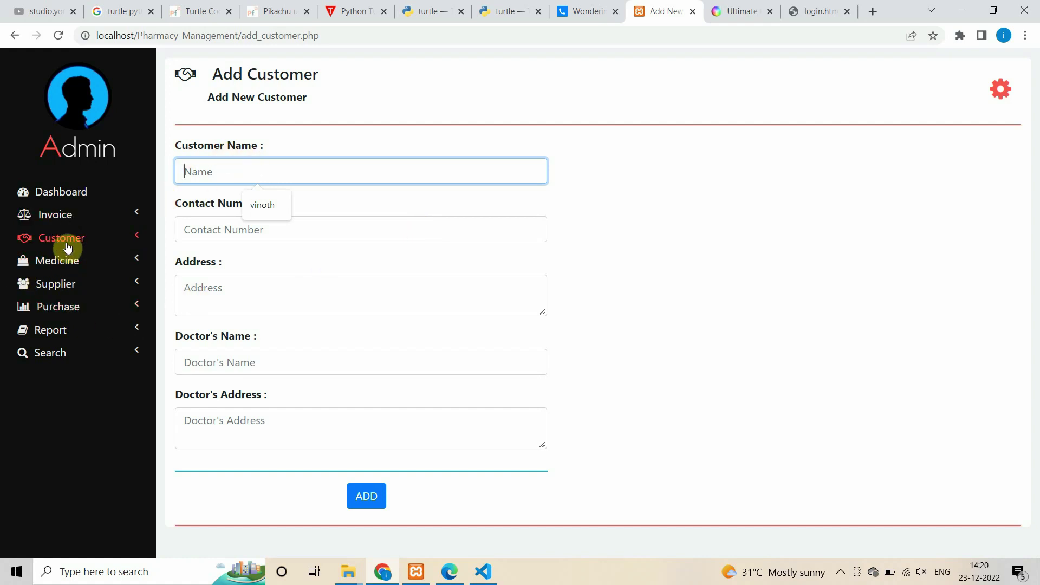
click(86, 217)
click(95, 218)
click(98, 239)
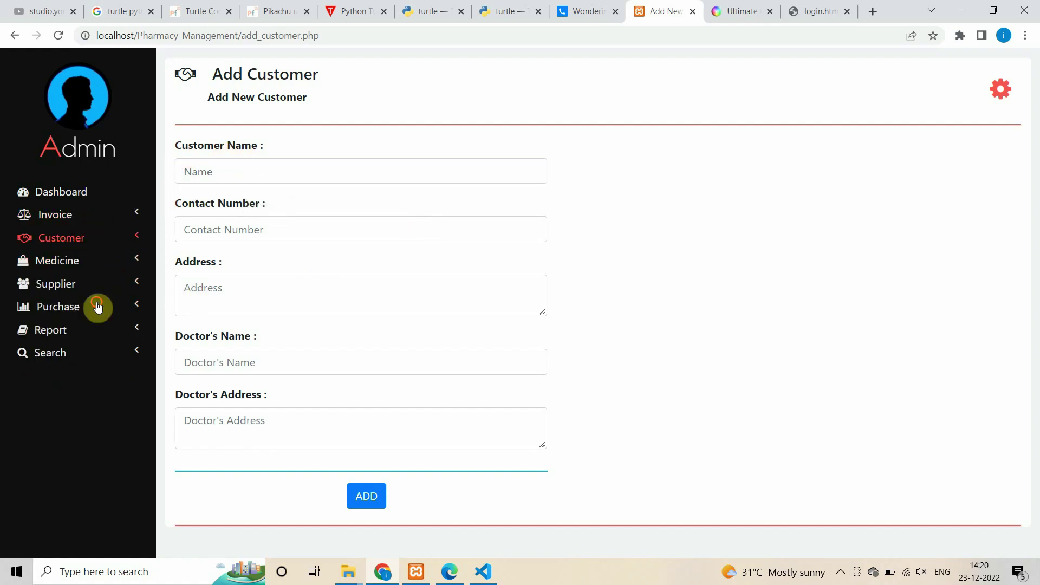
click(94, 276)
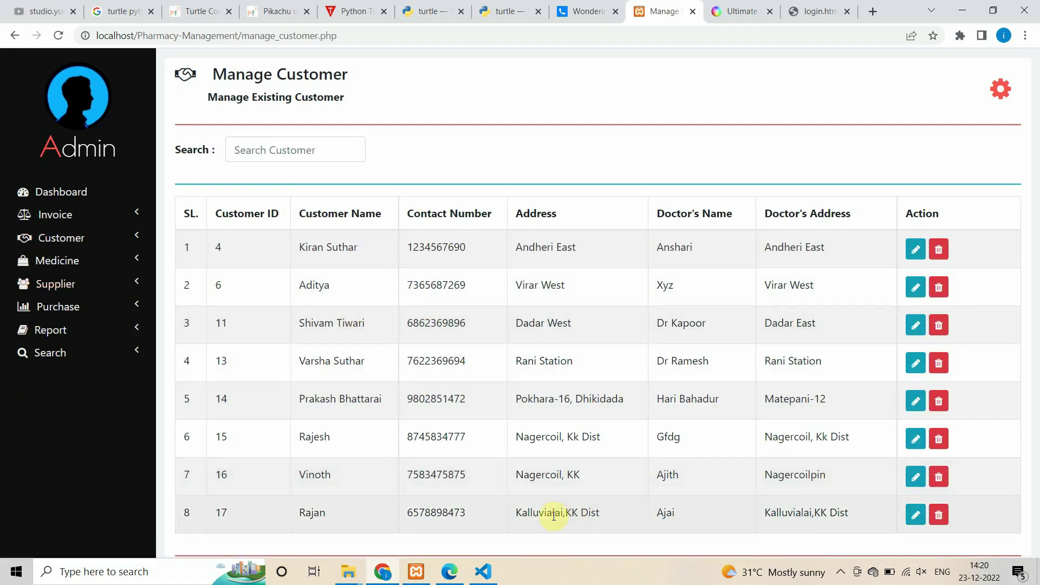
- Edit the eighth customer's contact number in the list and save the row
drag(302, 512, 492, 512)
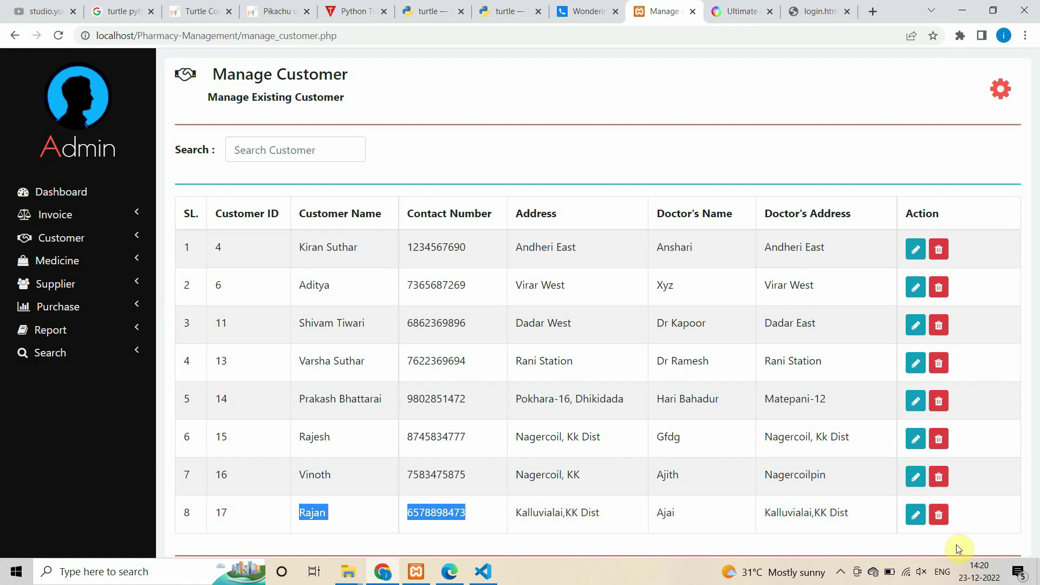
click(915, 515)
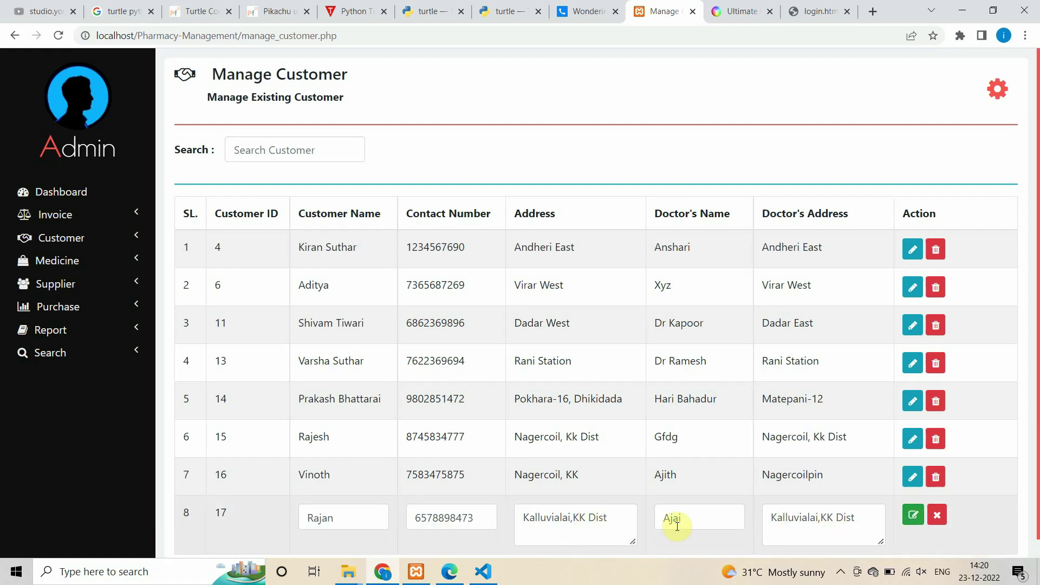
click(490, 515)
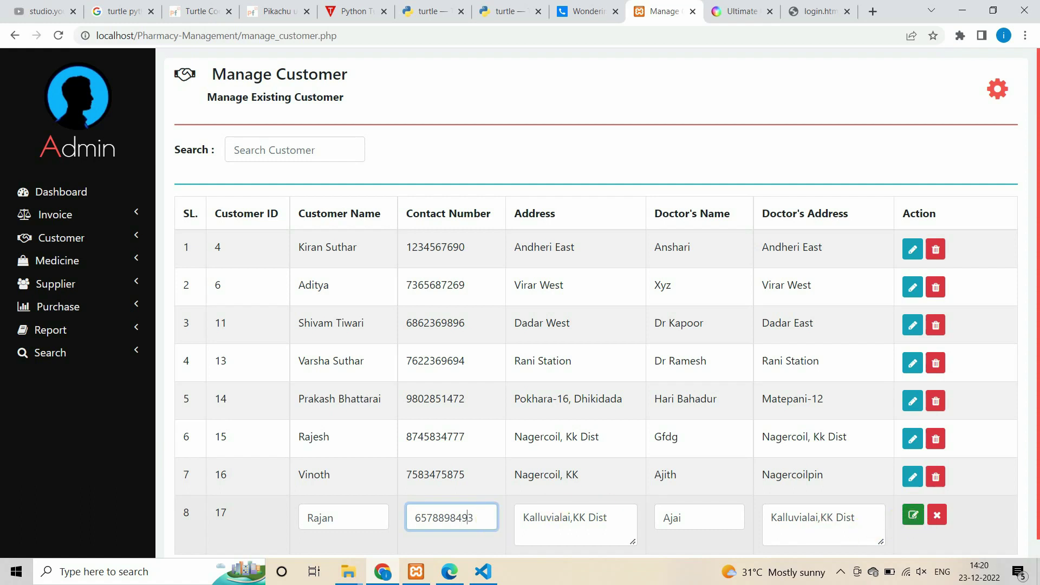
click(913, 515)
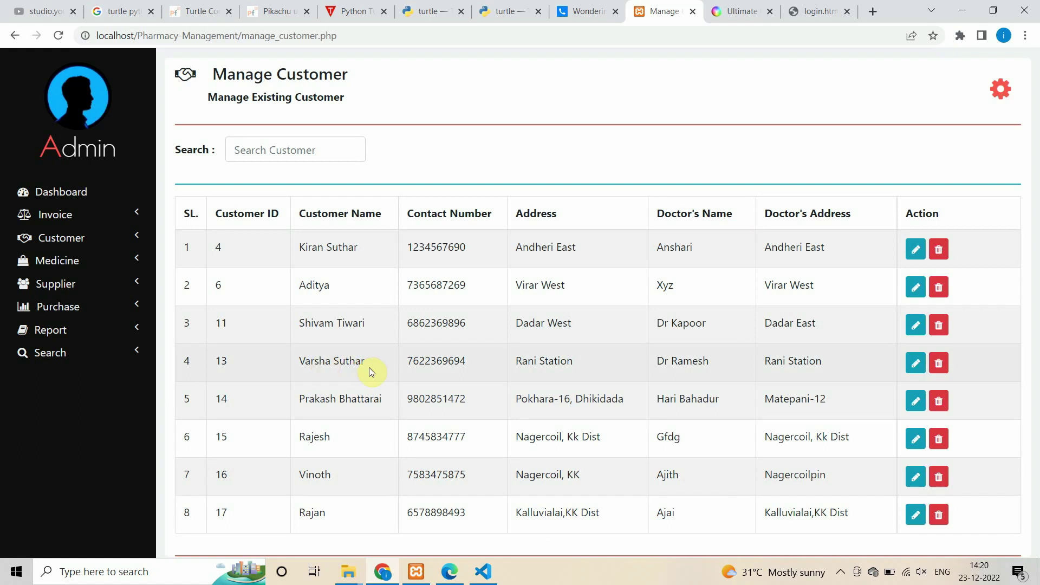
- Open a blank Add Medicine form from the Medicine menu
click(71, 261)
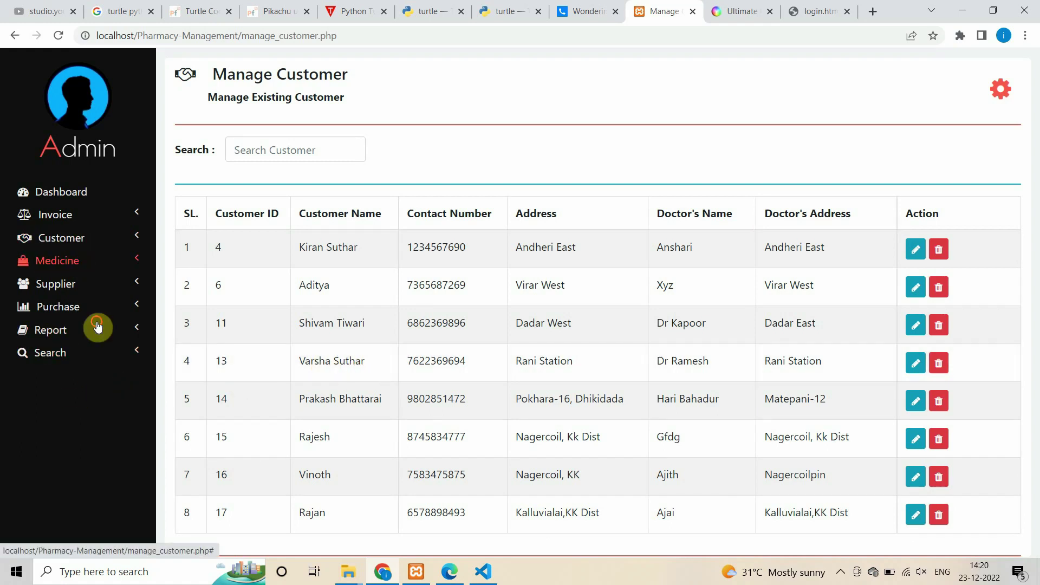
click(72, 261)
click(59, 281)
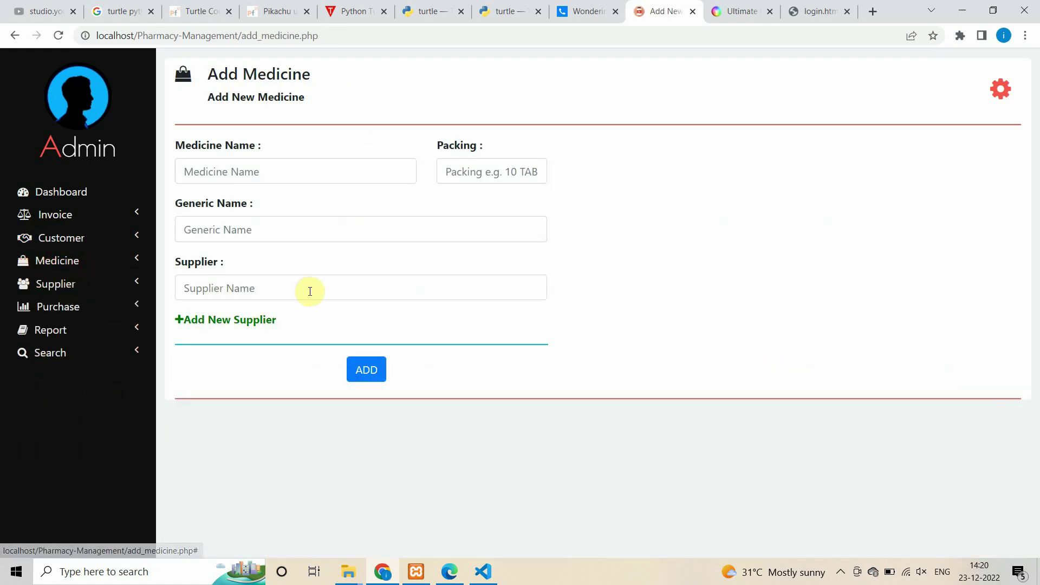
- Enter medicine name Dolo-560 with packing 100 Tab
click(487, 176)
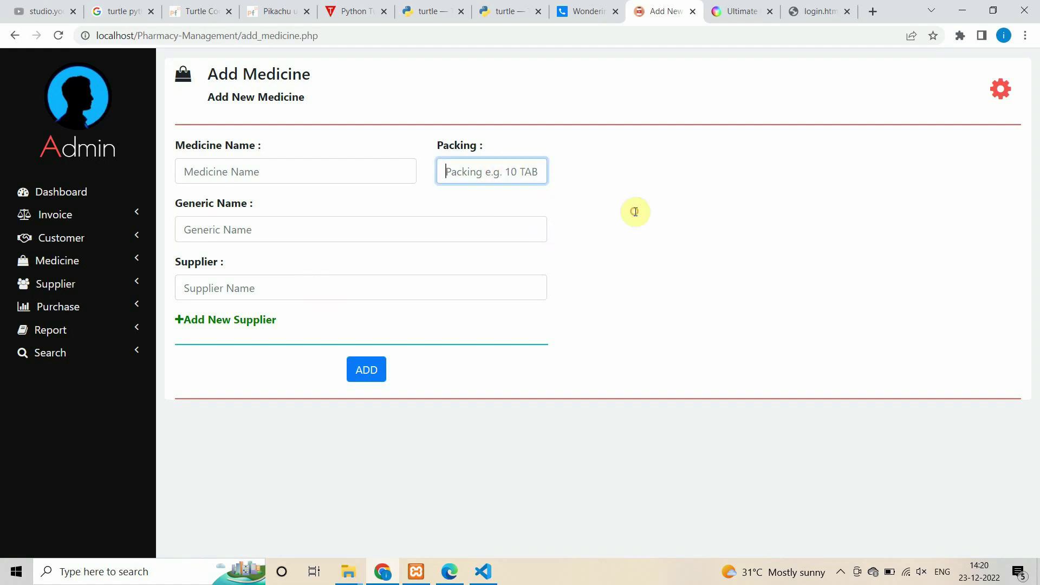
click(204, 174)
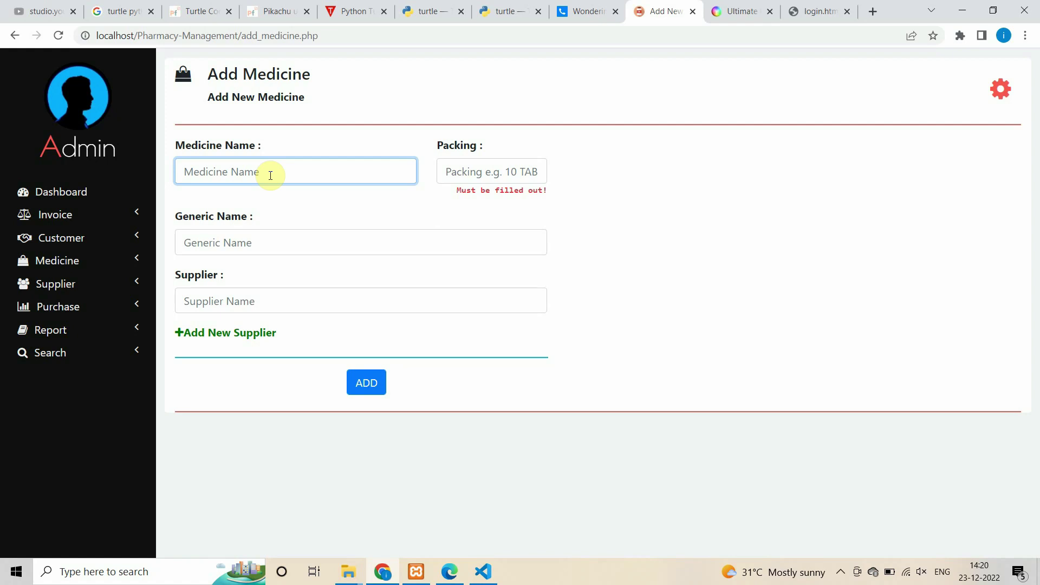
text(Dolo-560)
key(Tab)
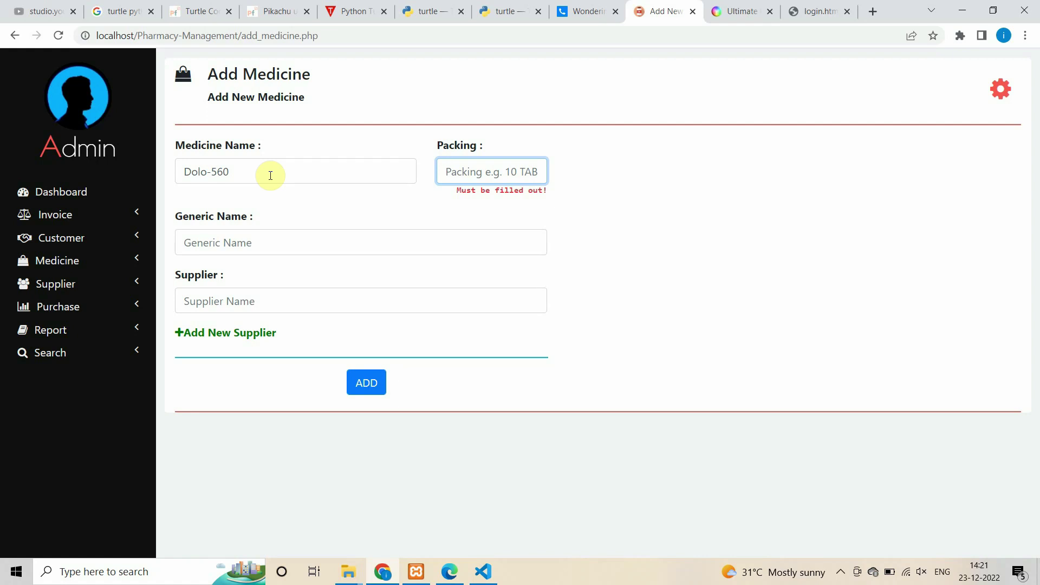
text(100)
key(Tab)
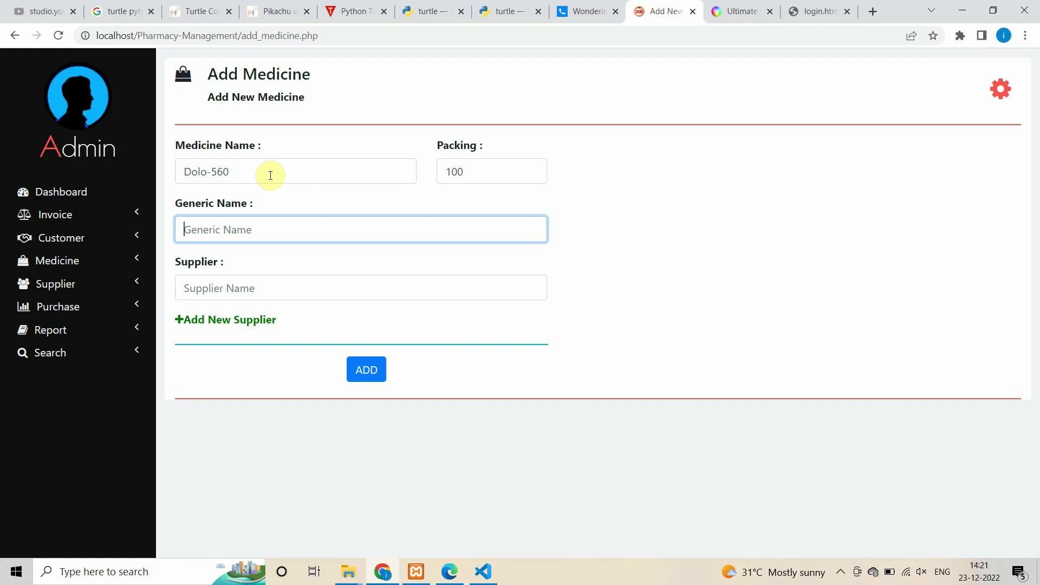
click(494, 173)
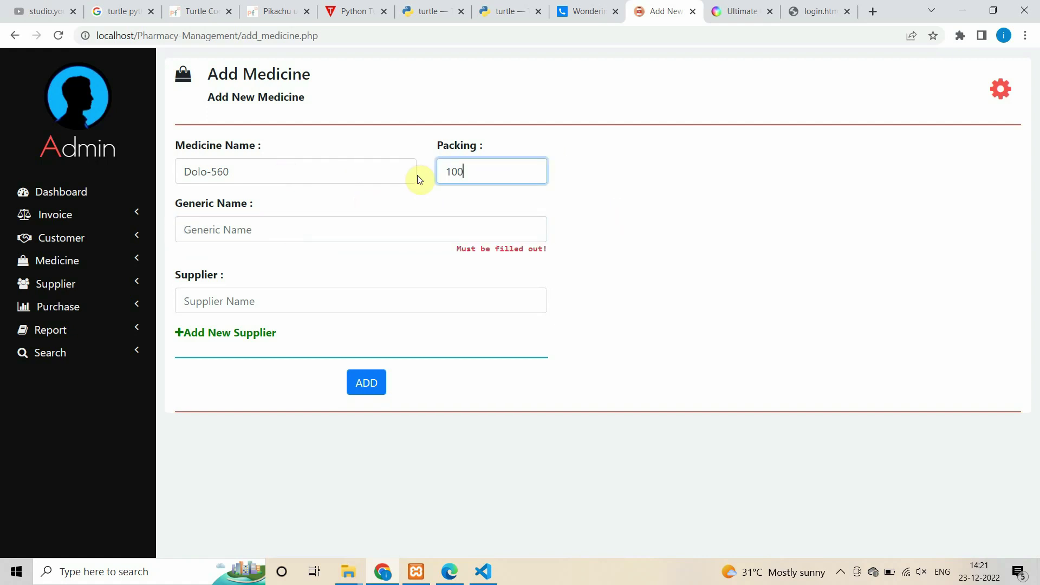
key(BackSpace)
text(100)
- Set the generic name to Fever and bring up the Add New Supplier form
click(289, 226)
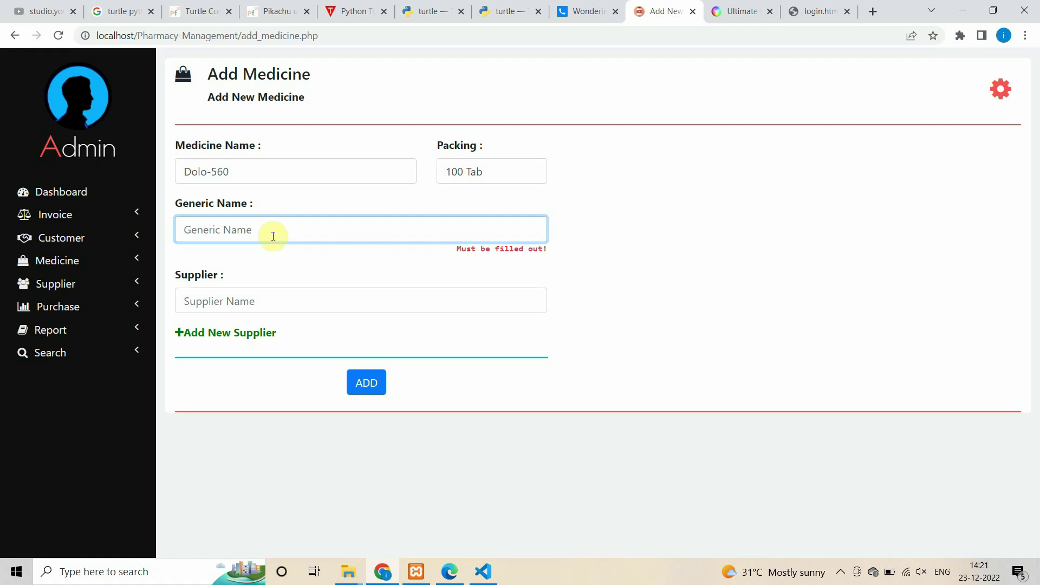
text(Fever)
click(260, 303)
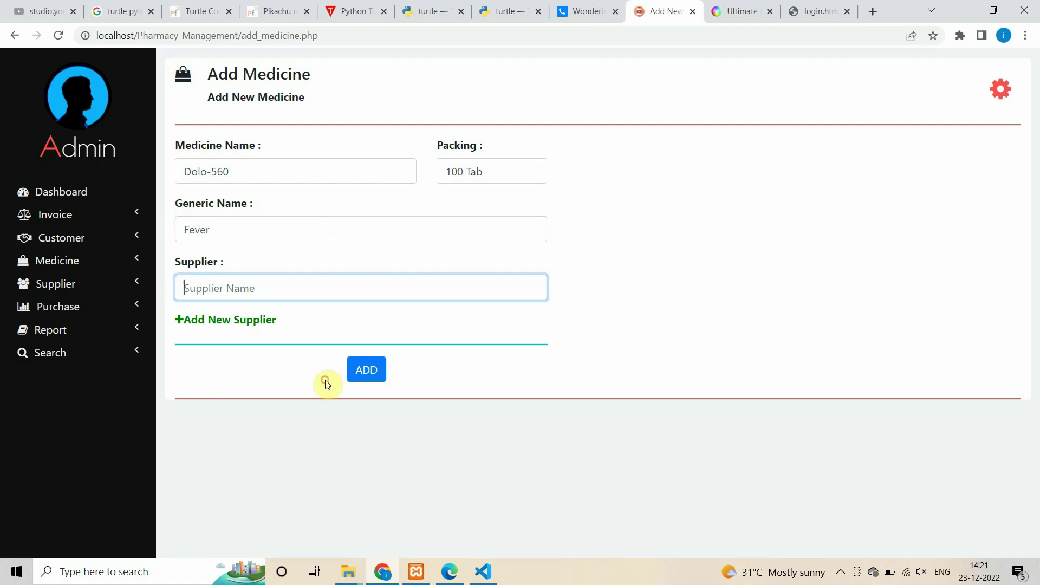
click(216, 320)
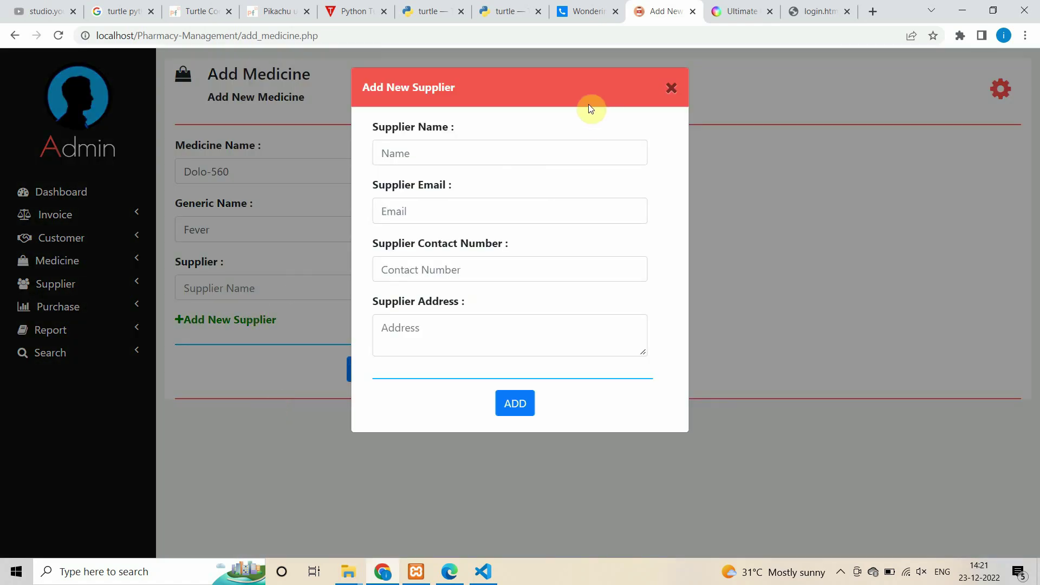
- Add a new supplier with name, e-mail, contact number and pasted address, then close the form
click(422, 156)
text(vinoth)
click(527, 200)
text(vin)
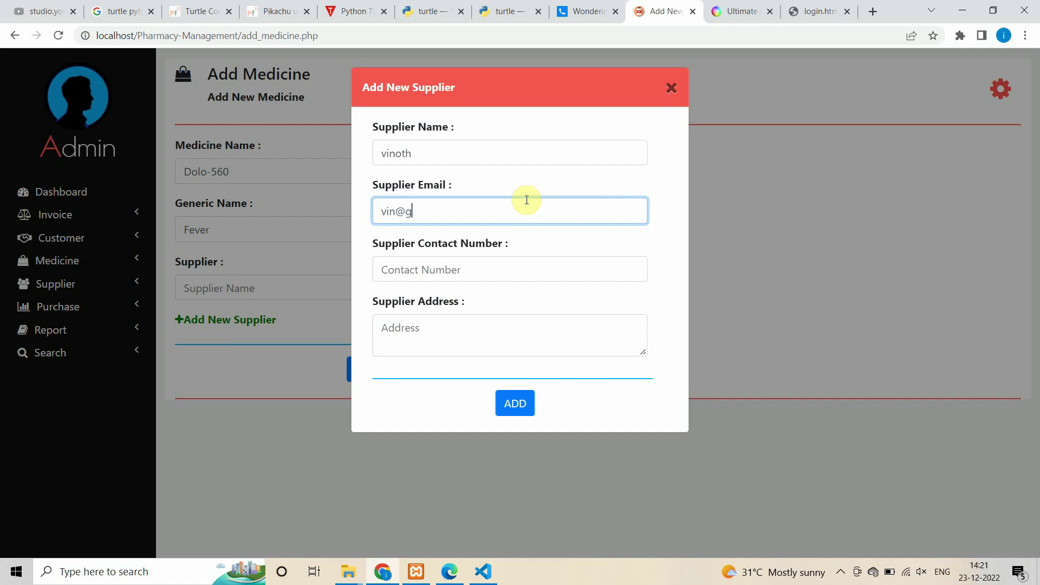
key(Tab)
text(764623)
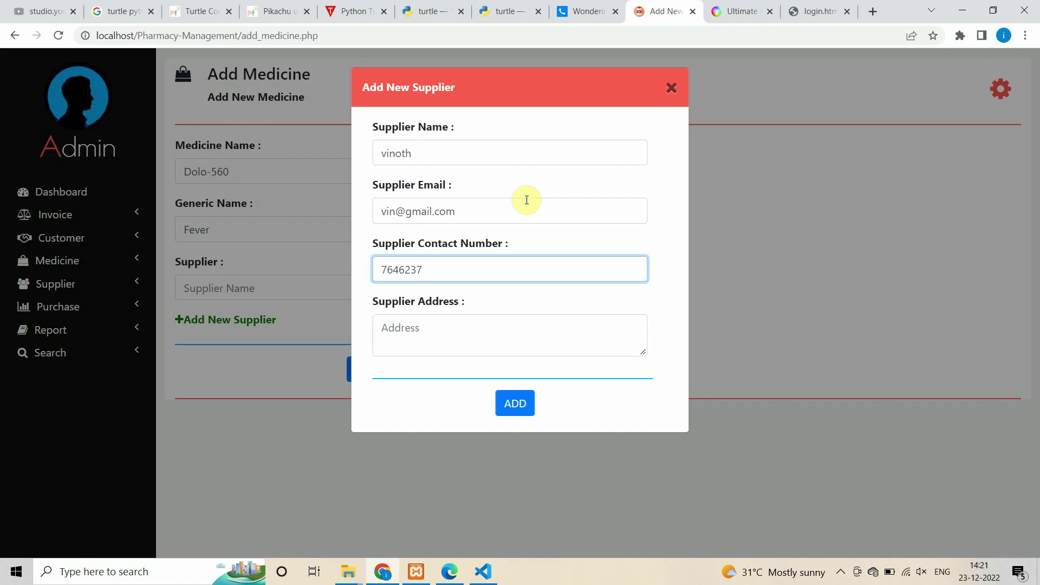
key(Tab)
text(Kalluvialai, KK Dist)
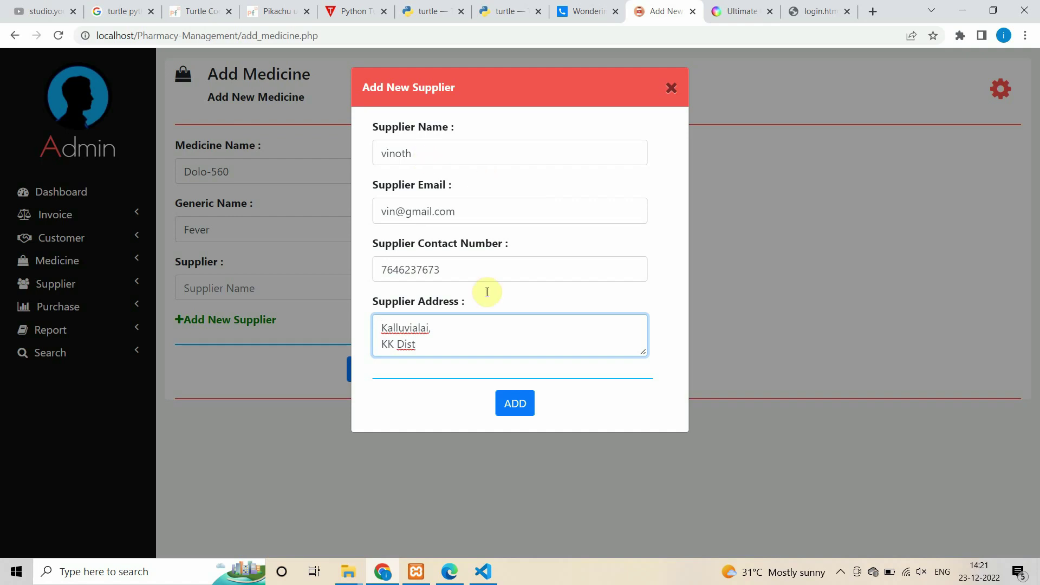
click(515, 403)
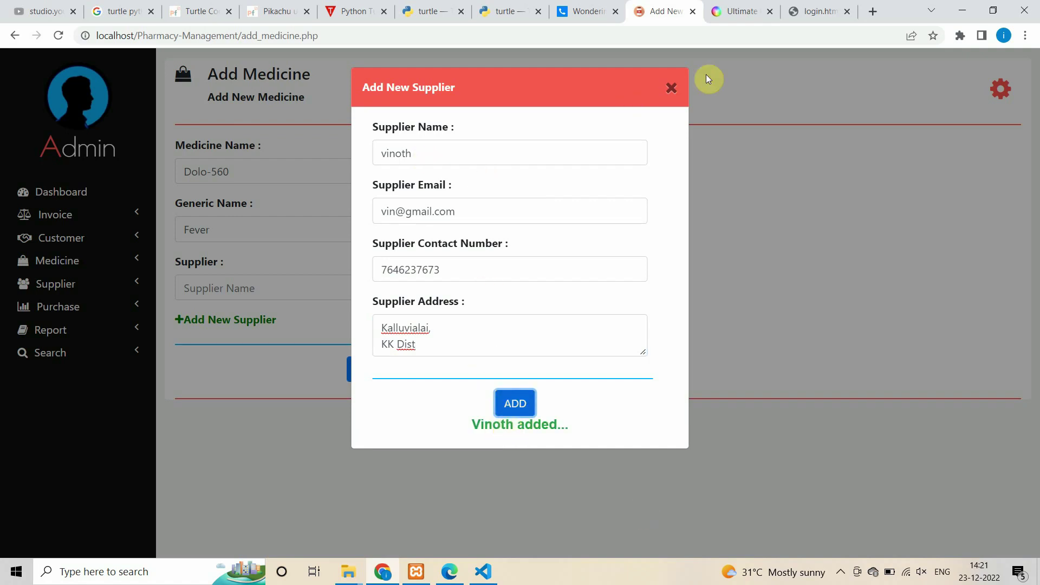
click(671, 88)
- Assign the new supplier to Dolo-560 and save the medicine
click(241, 289)
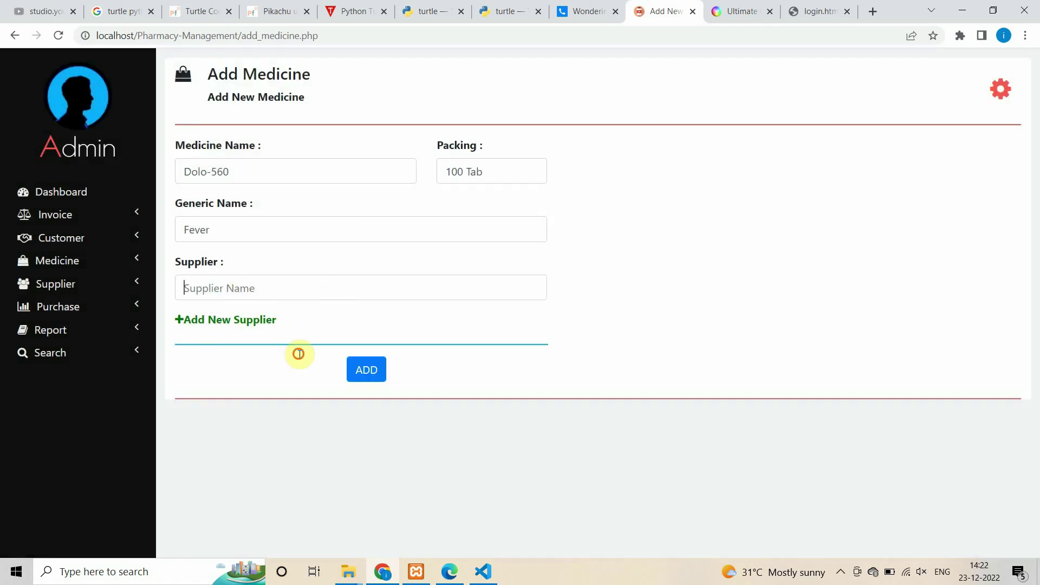
text(V)
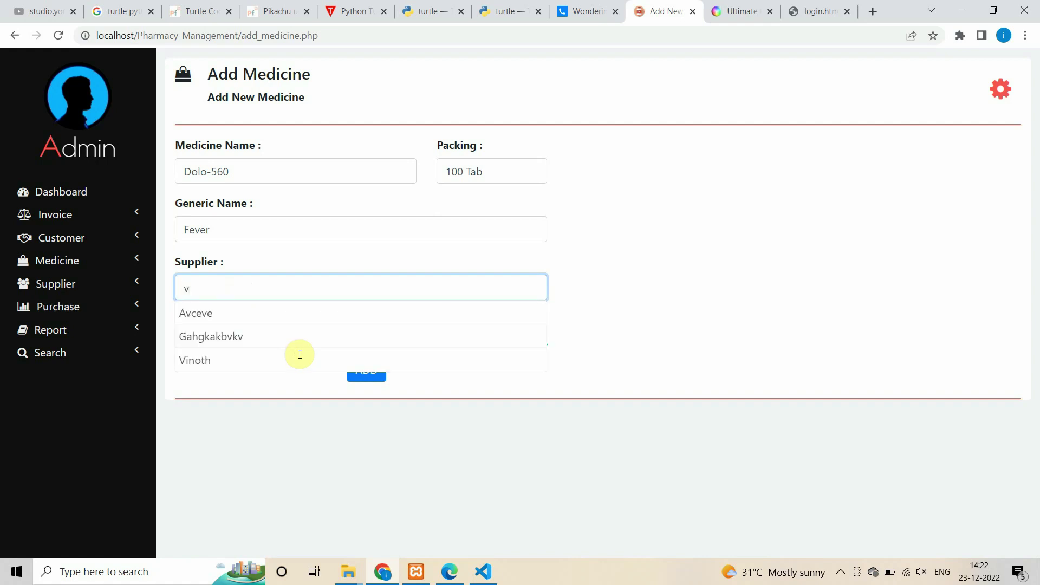
click(202, 356)
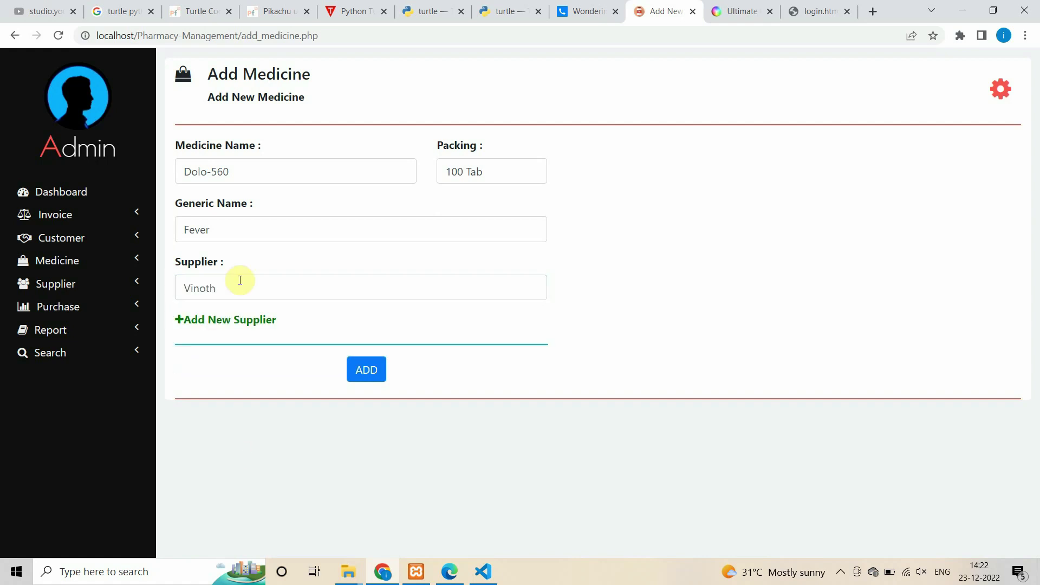
click(362, 372)
drag(310, 391, 566, 496)
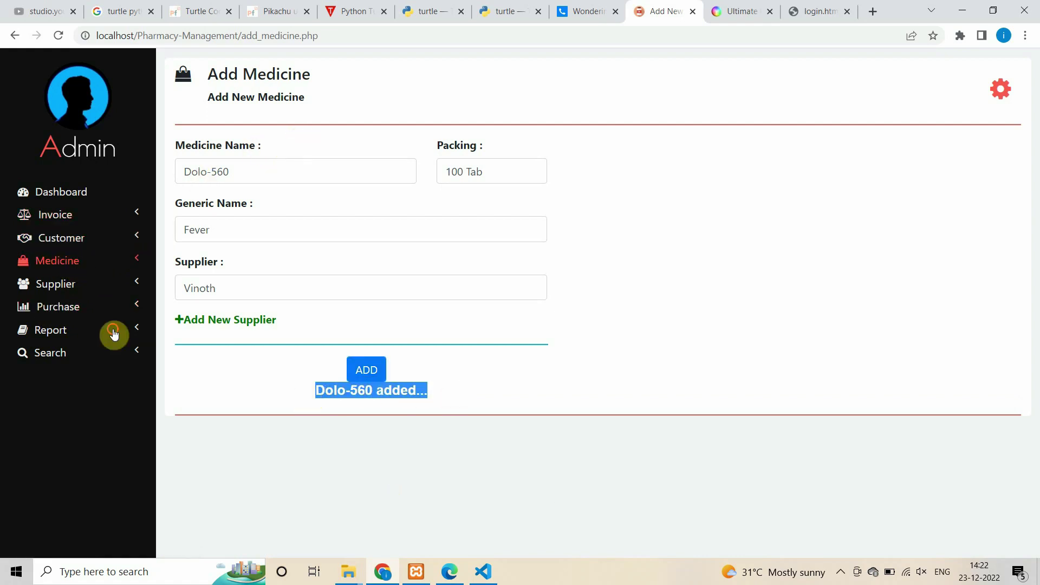
click(82, 262)
- In Manage Medicine, edit row 5 so Dolo-560's packing reads 100TAB, and save
click(72, 299)
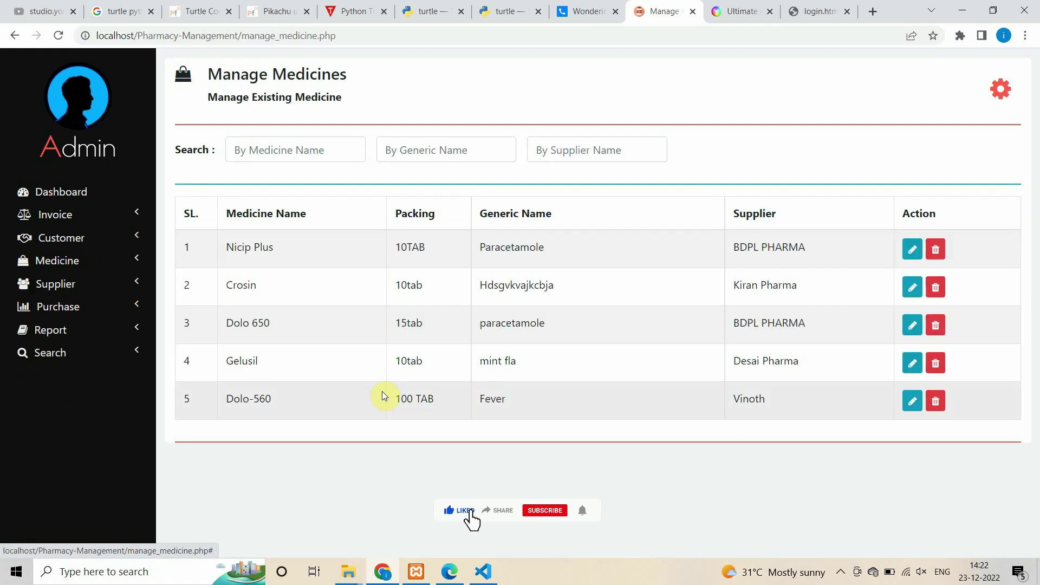
drag(225, 399, 313, 402)
drag(408, 401, 440, 404)
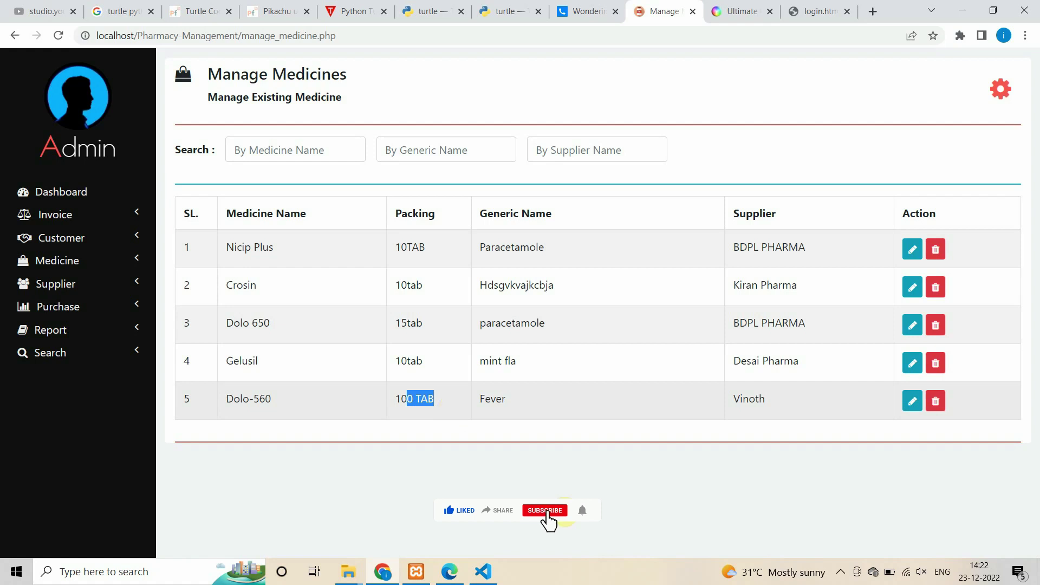
click(444, 405)
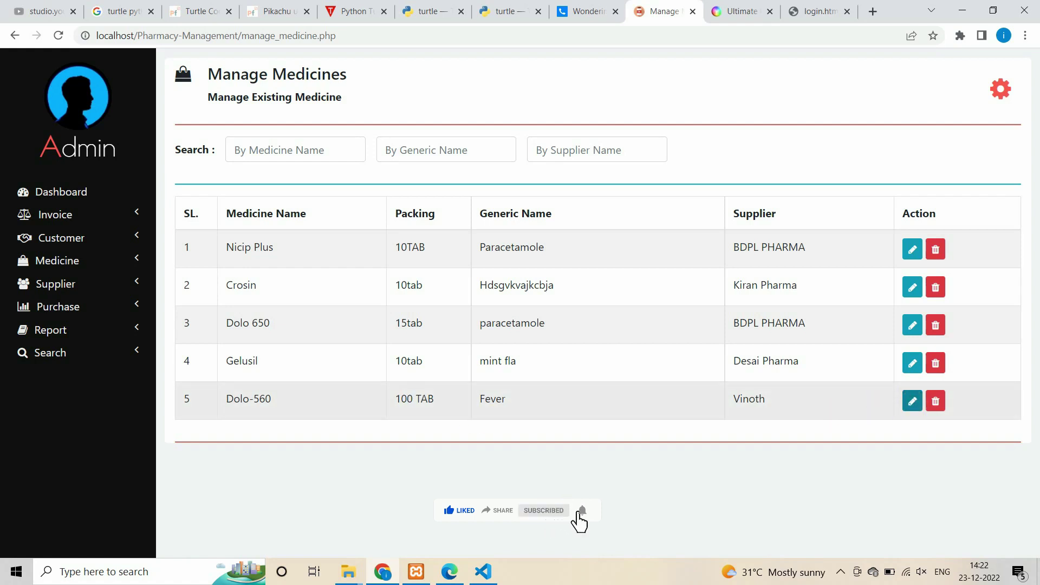
click(912, 401)
click(428, 403)
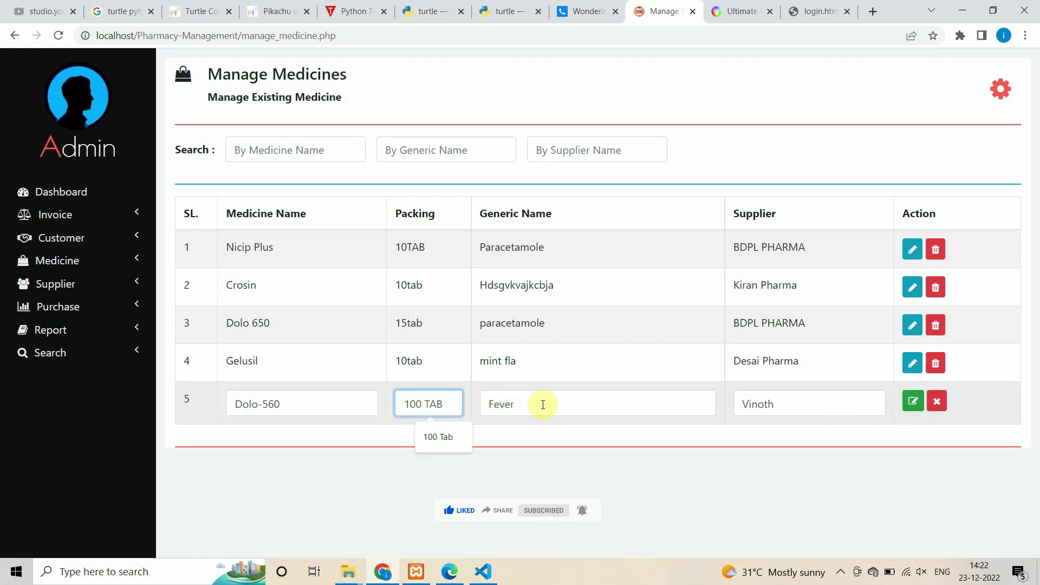
key(BackSpace)
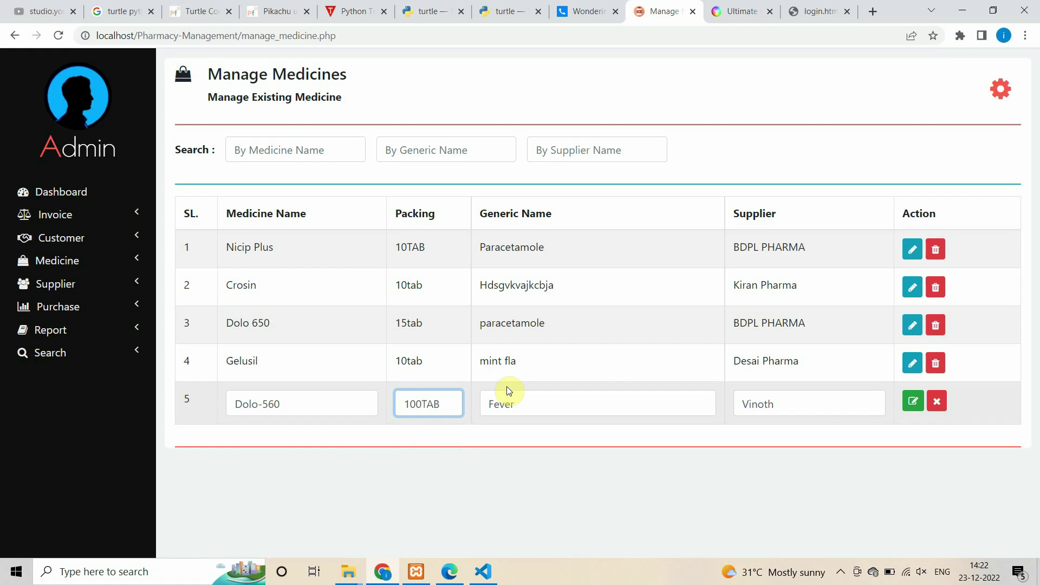
click(913, 400)
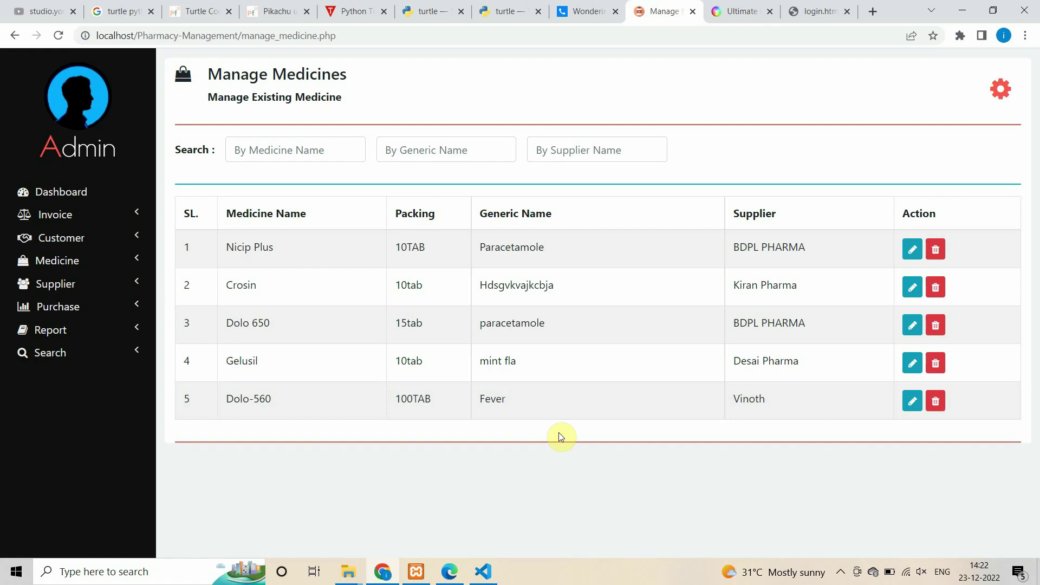
click(69, 262)
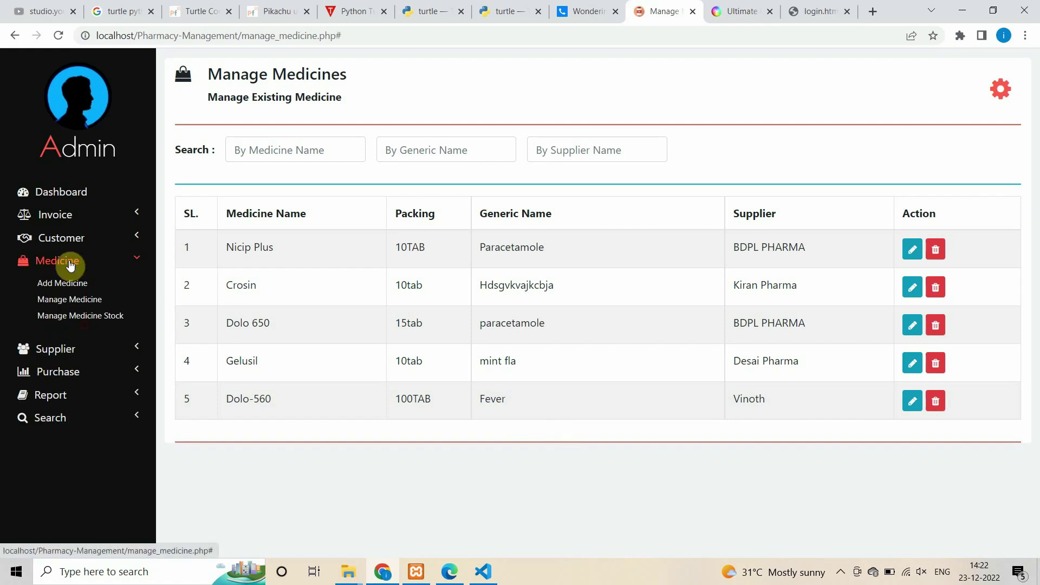
click(74, 316)
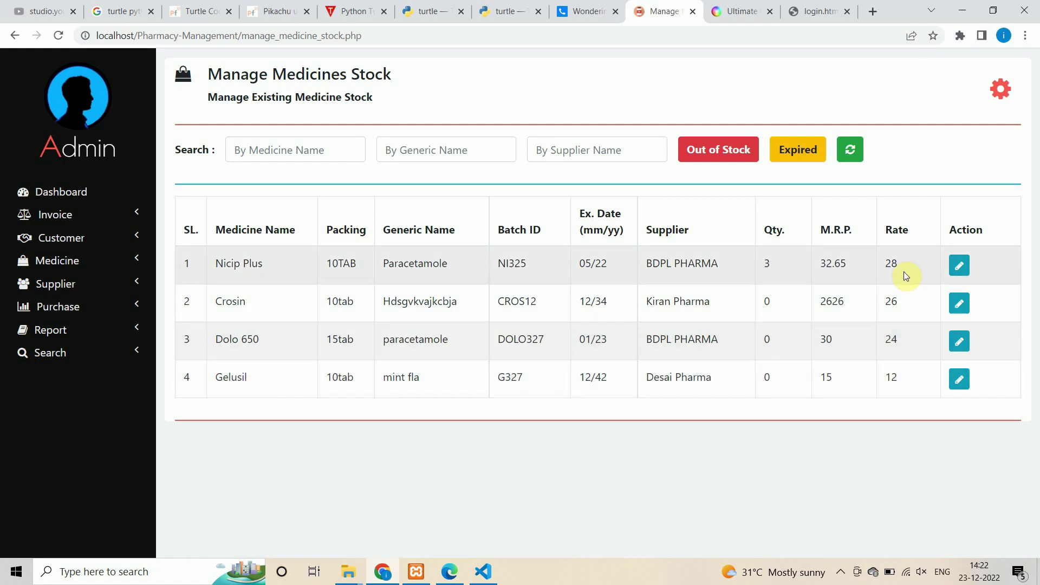
- Change Dolo 650's stock quantity to 1000 and save the row
click(959, 342)
click(785, 342)
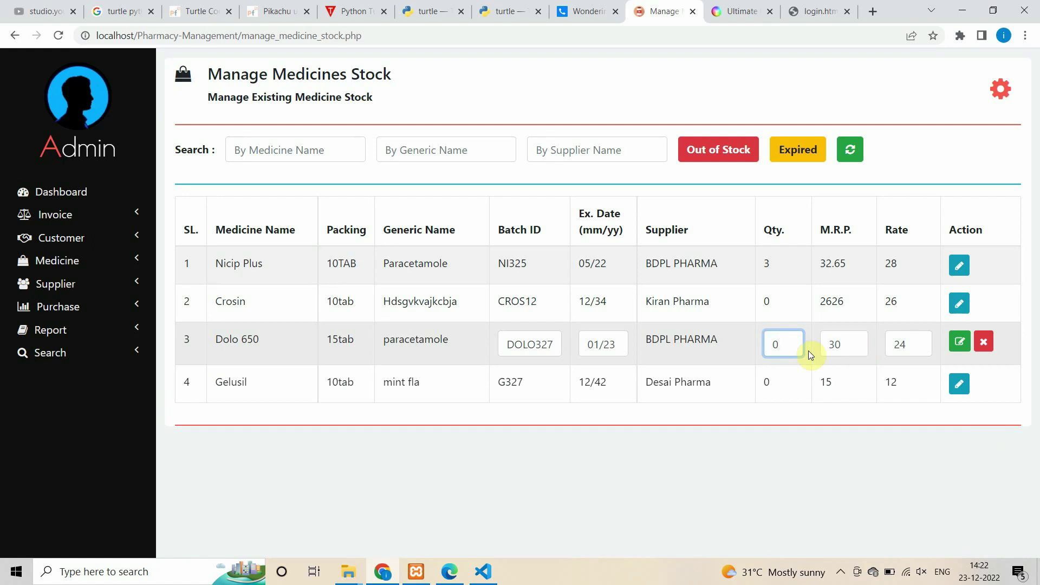
text(1000)
click(959, 342)
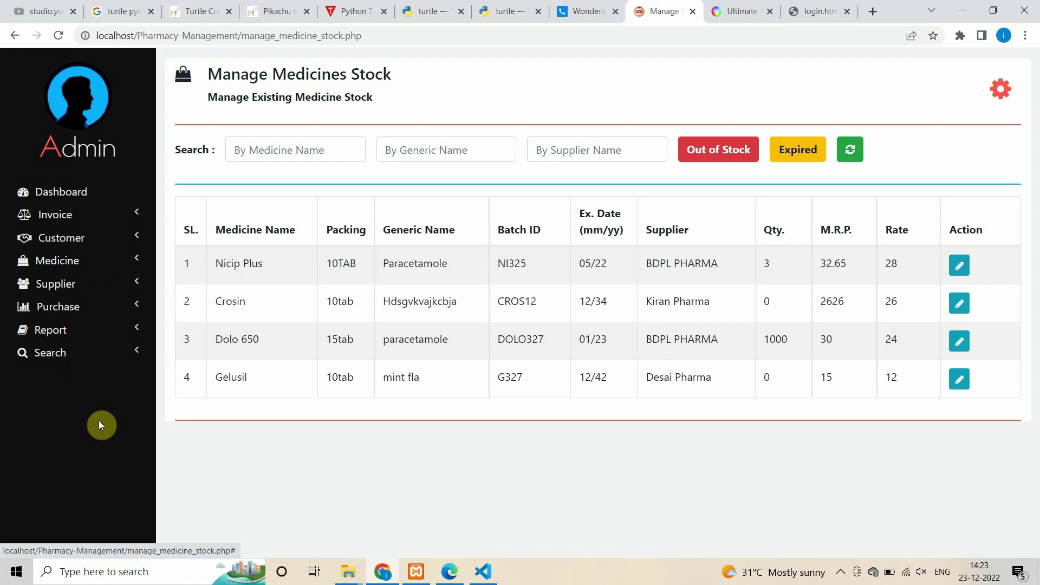
- Filter the stock list by medicine name 'n' to leave Nicip Plus and Crosin
click(96, 266)
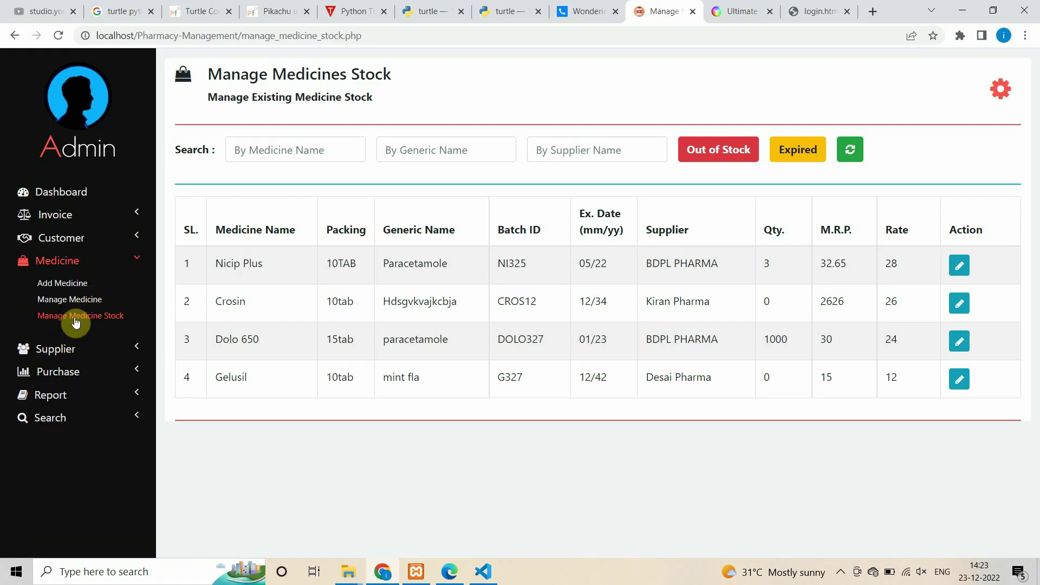
click(93, 399)
click(284, 150)
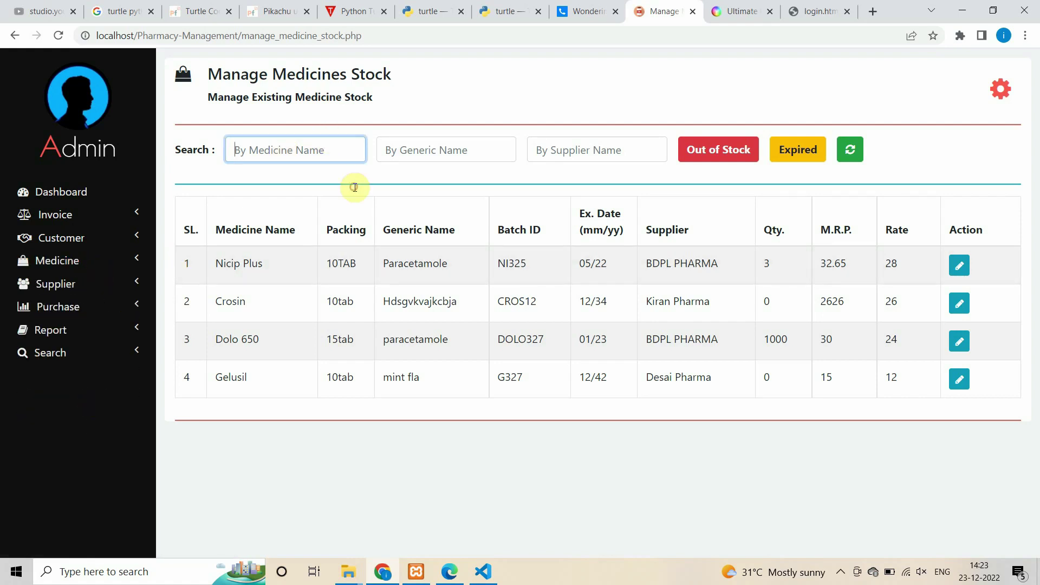
text(n)
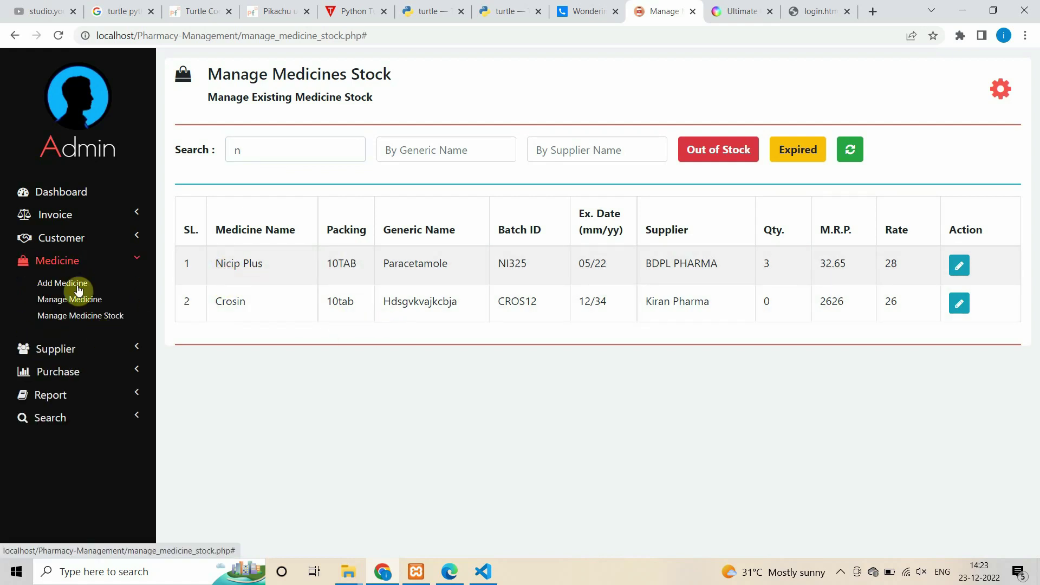
click(62, 348)
click(70, 321)
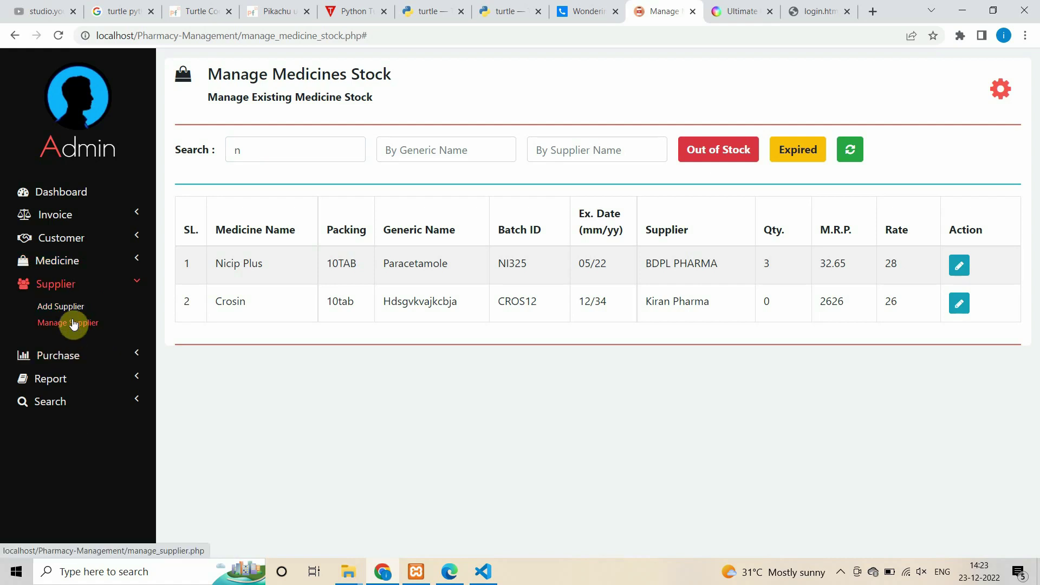
- Review the supplier list and search for 'de' to find Desai Pharma
scroll(425, 287, down, 6)
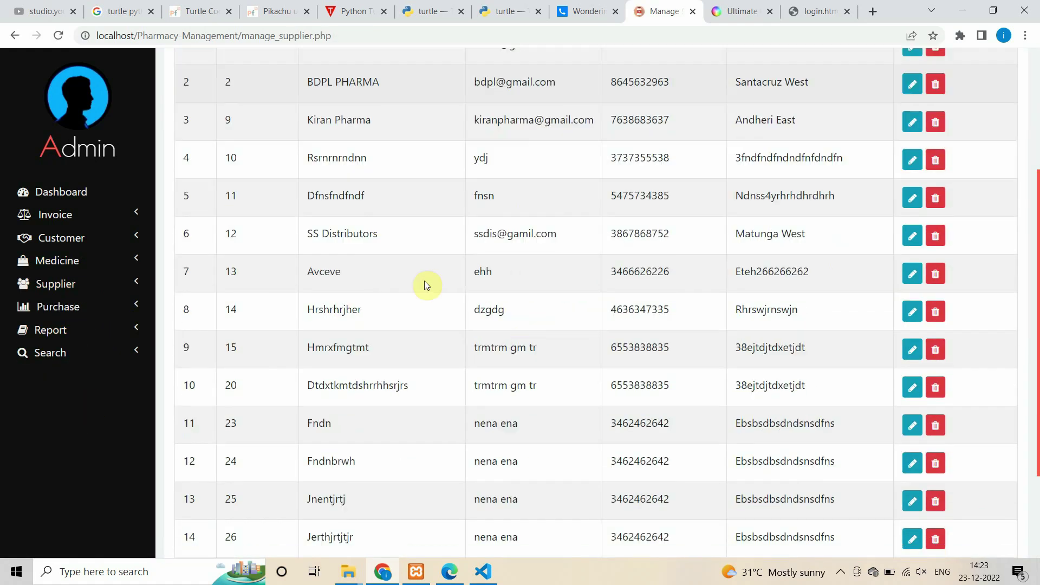
drag(318, 514, 680, 514)
scroll(626, 464, up, 7)
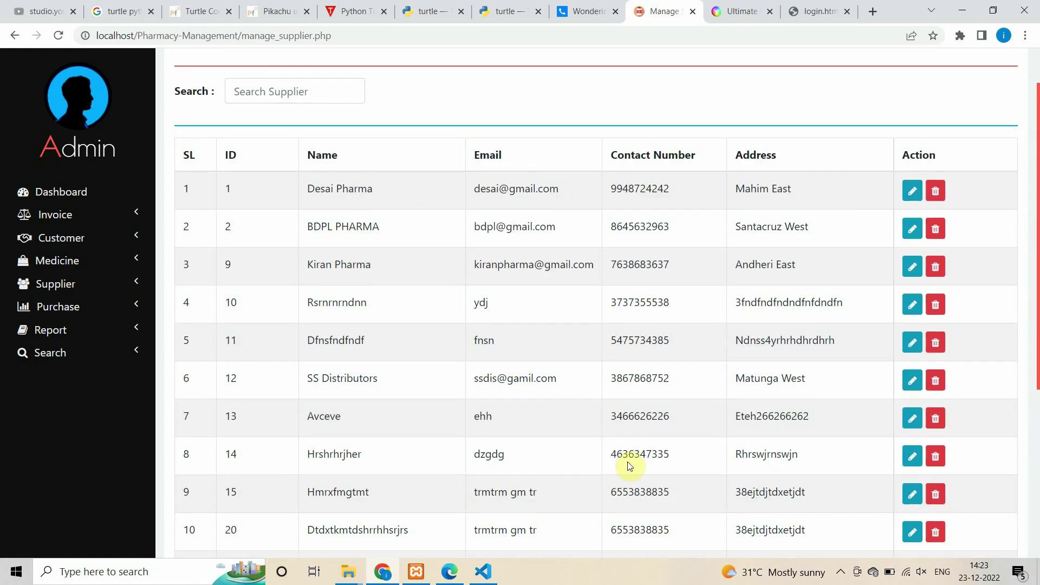
click(282, 158)
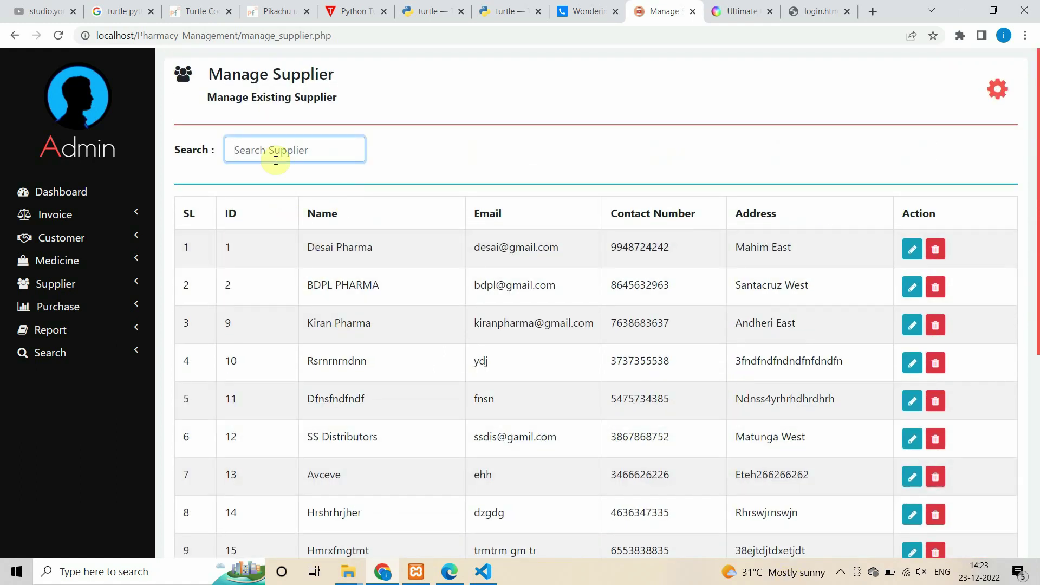
text(de)
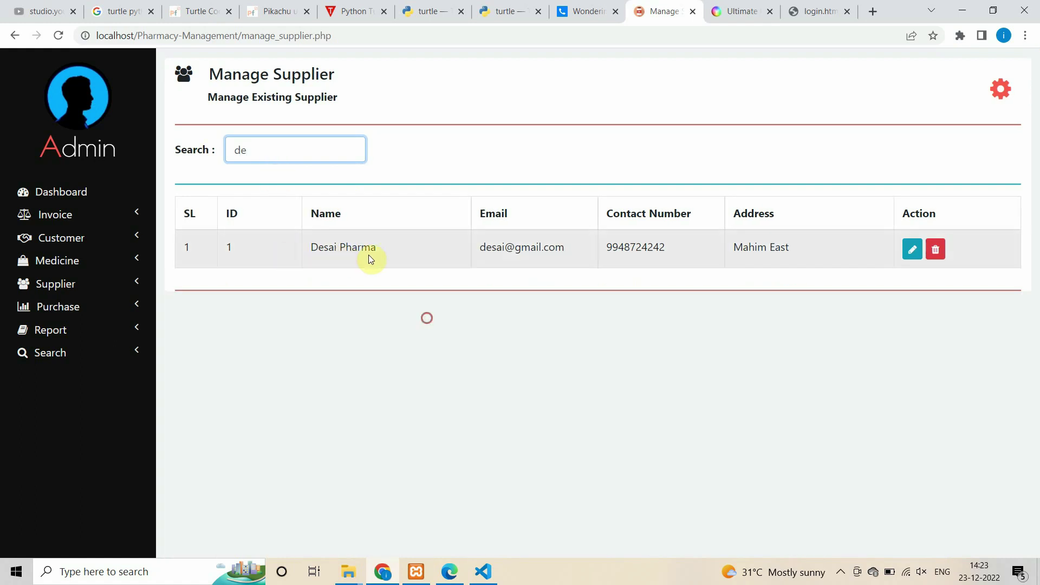
drag(368, 255, 550, 265)
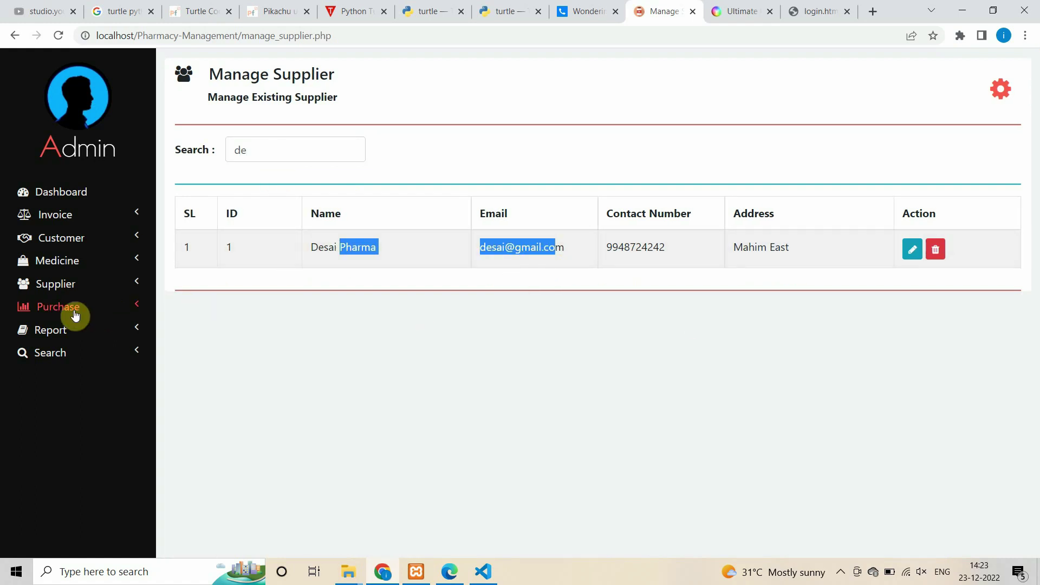
- Reload the full supplier list, then go to the Add Purchase form
click(99, 366)
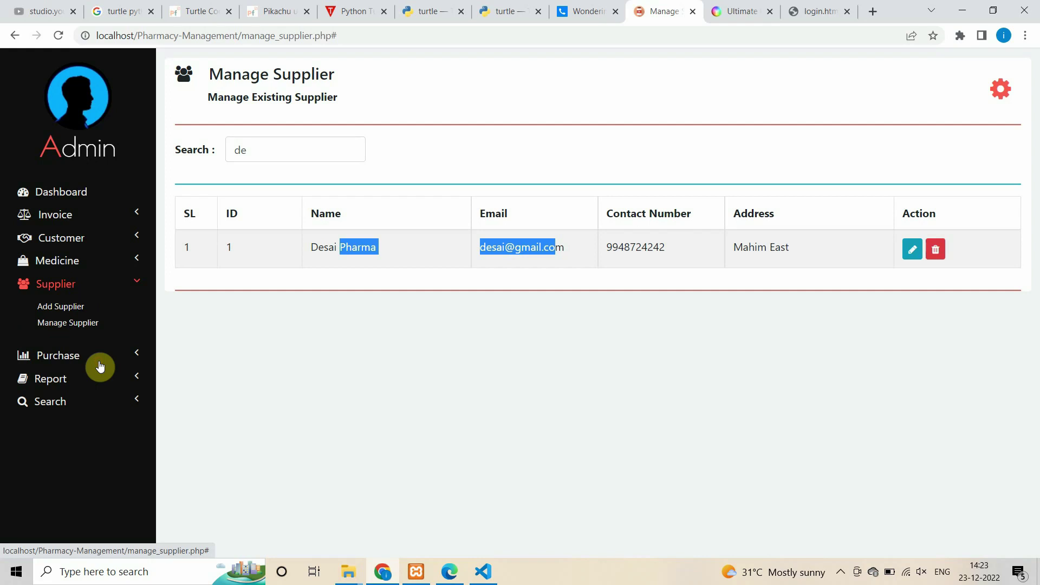
click(76, 323)
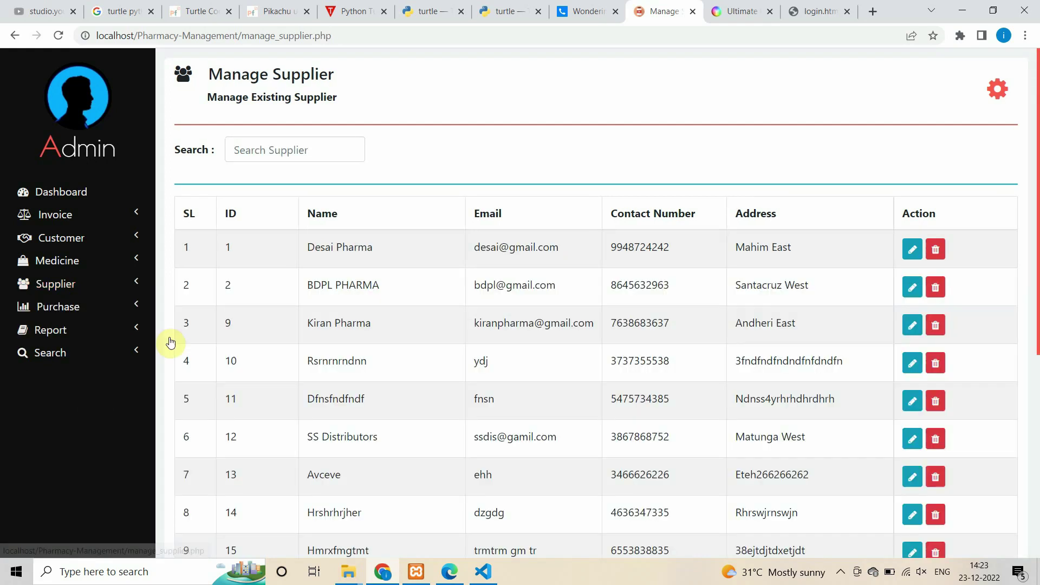
scroll(655, 471, down, 6)
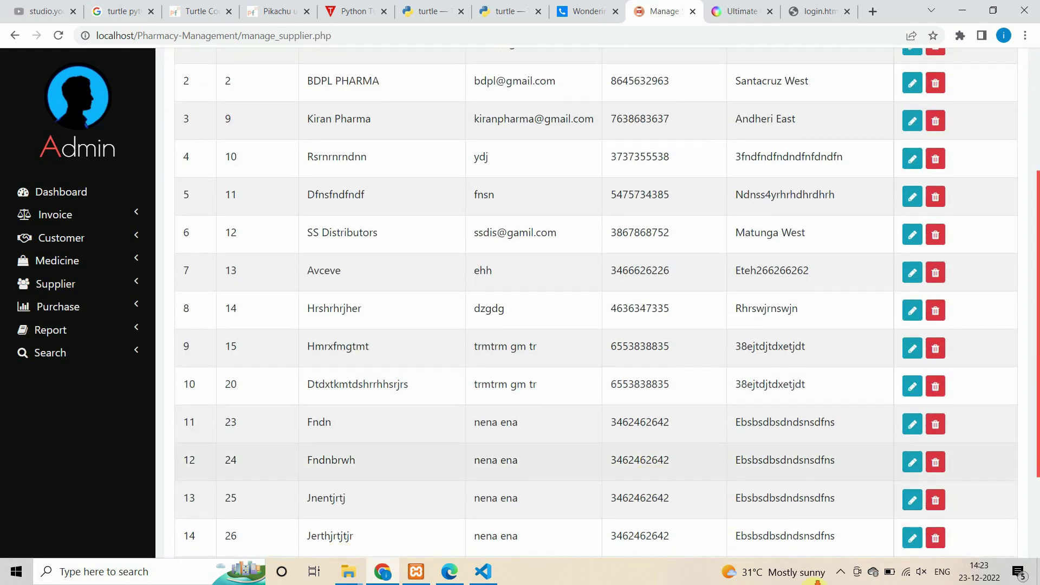
click(111, 313)
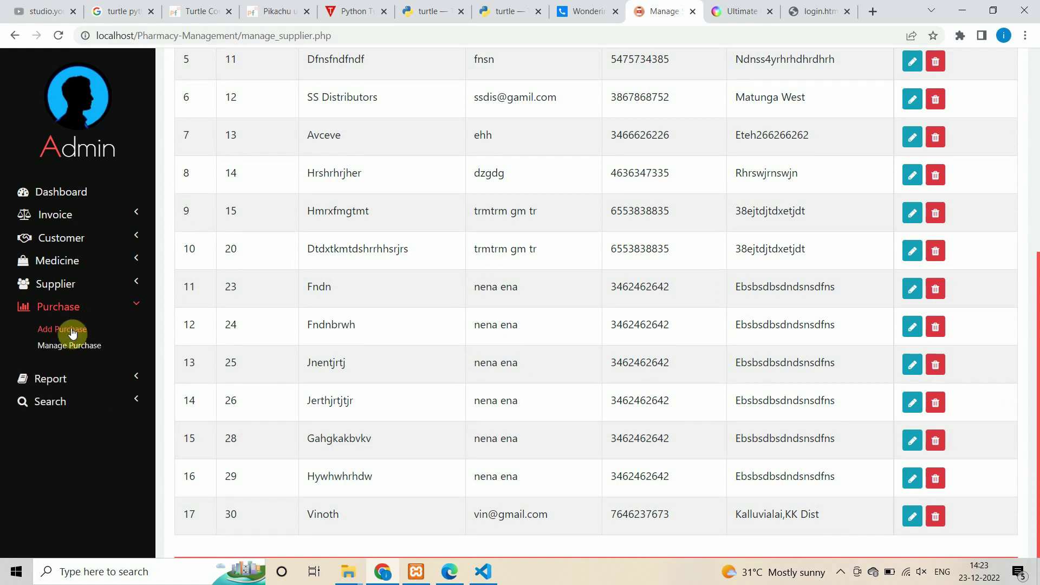
click(66, 347)
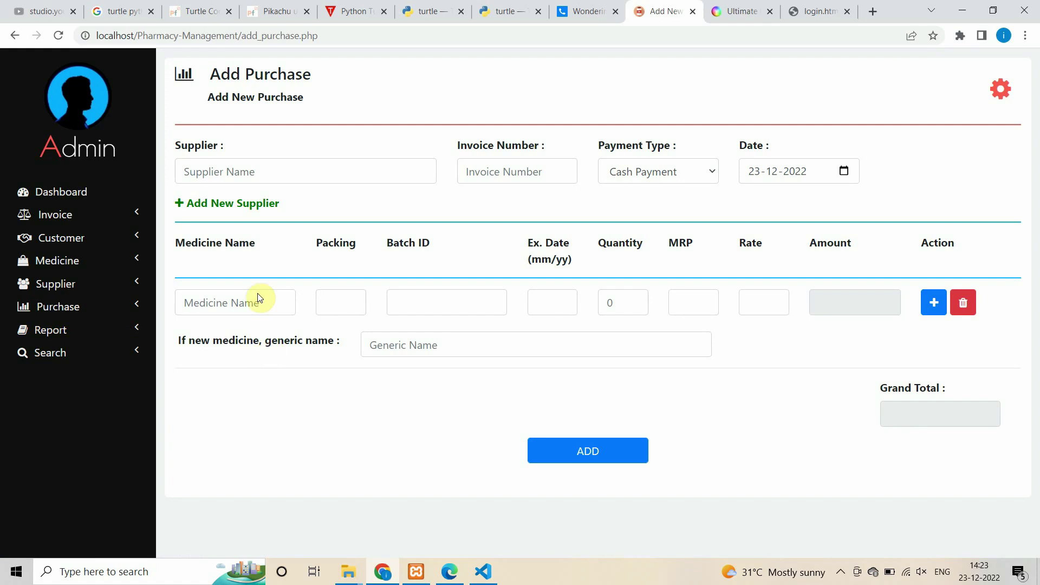
- Check the payment type choices and start filling the supplier and invoice fields
click(660, 173)
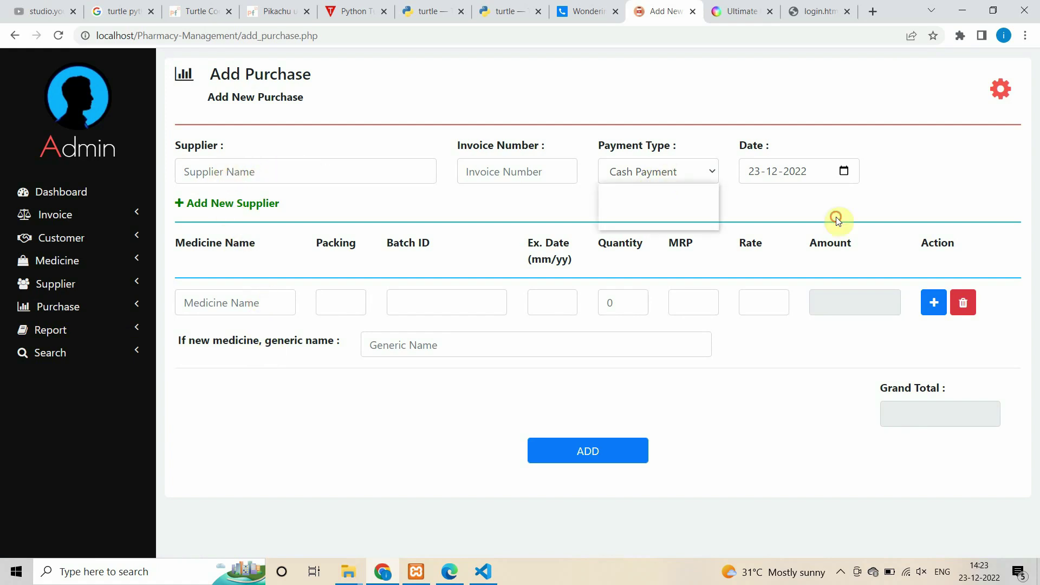
click(836, 217)
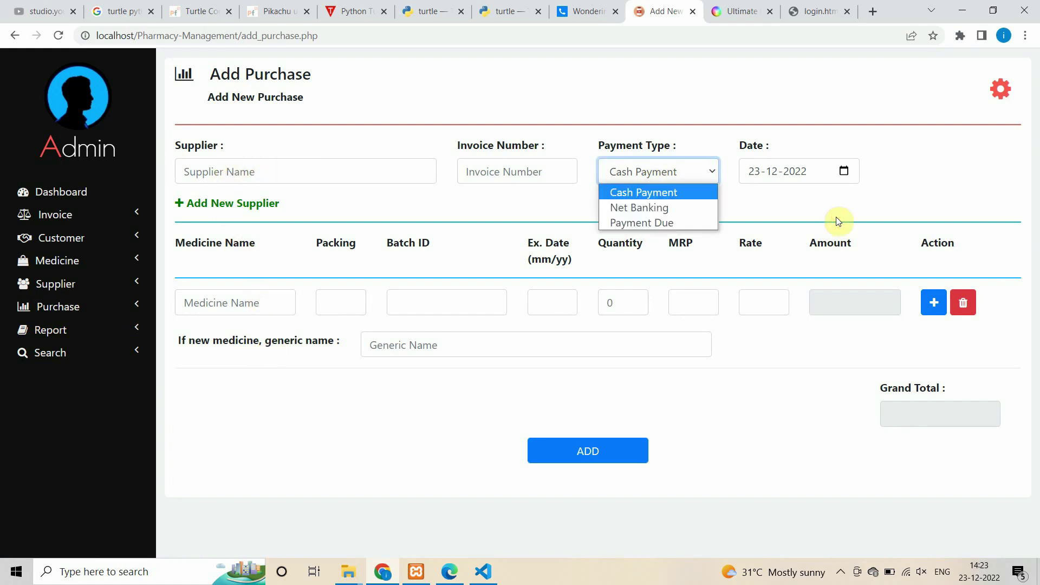
click(245, 172)
key(Tab)
text(1)
click(261, 171)
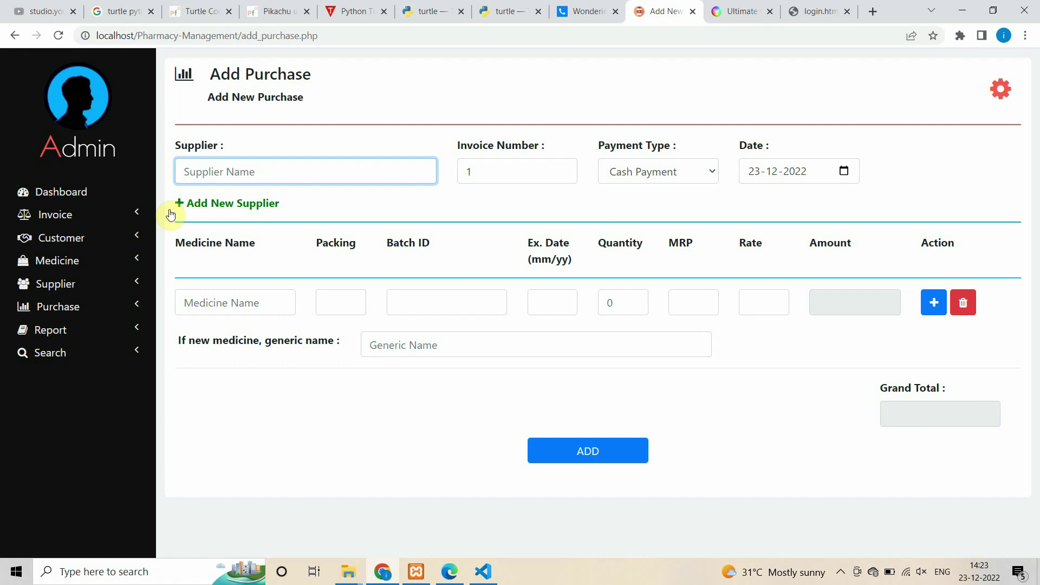
- Pick supplier Vinoth, enter invoice number 1334, and keep Cash Payment
text(v)
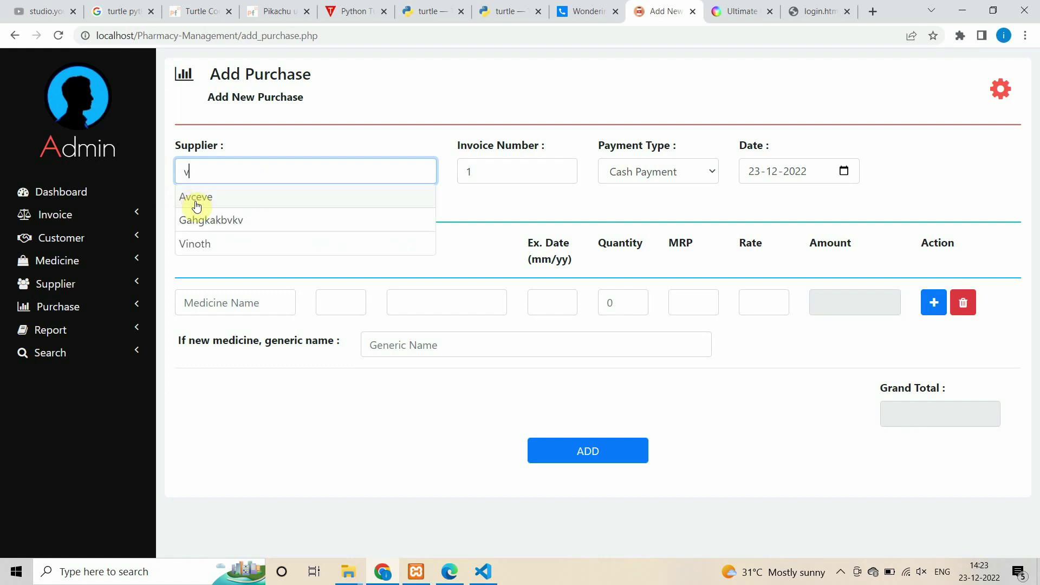
click(199, 242)
key(Tab)
text(1334)
click(642, 172)
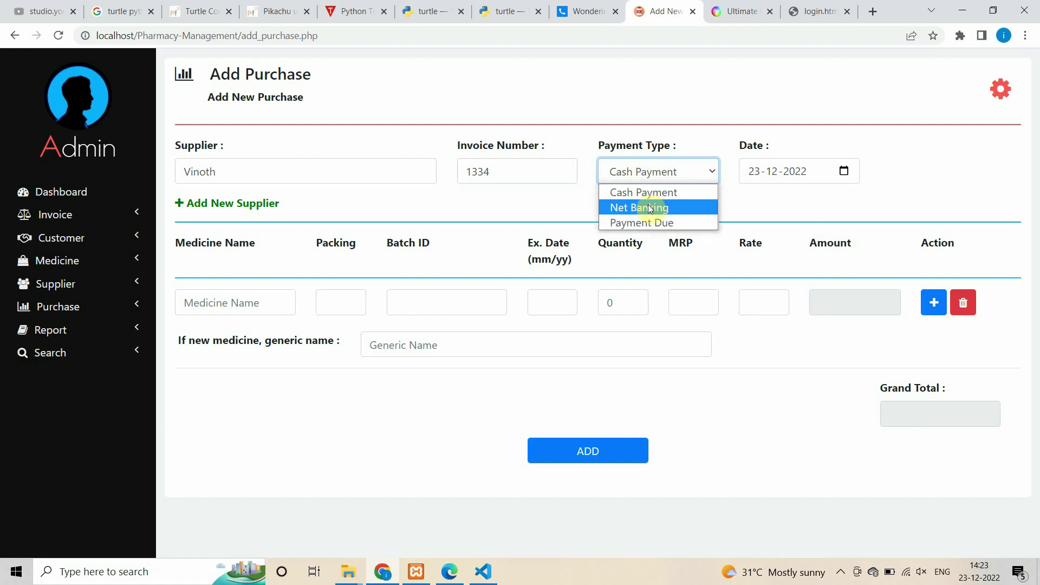
click(819, 231)
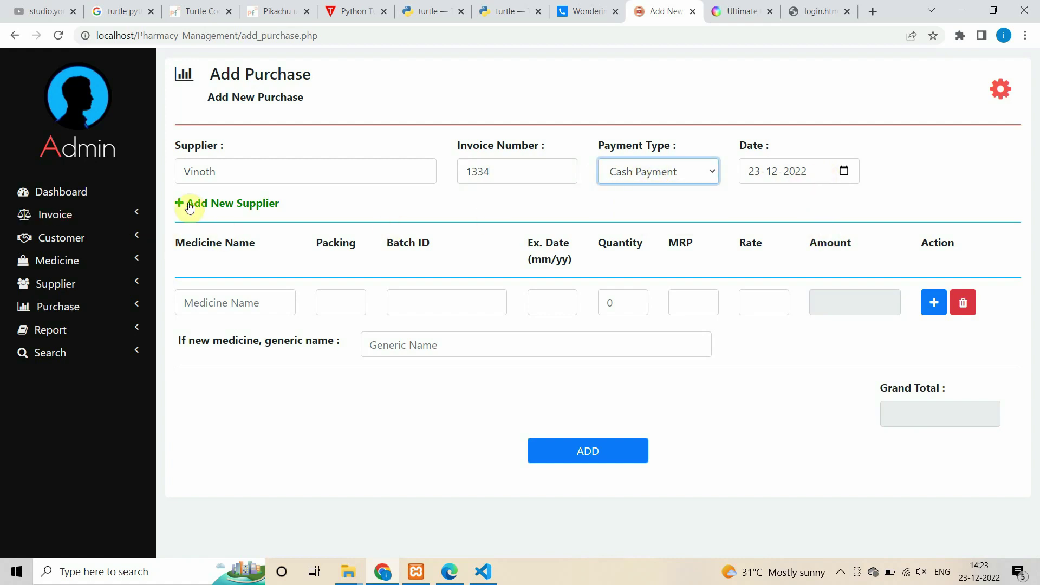
- Enter a Dolo medicine name, packing 43 and batch 54 on the purchase line
click(244, 301)
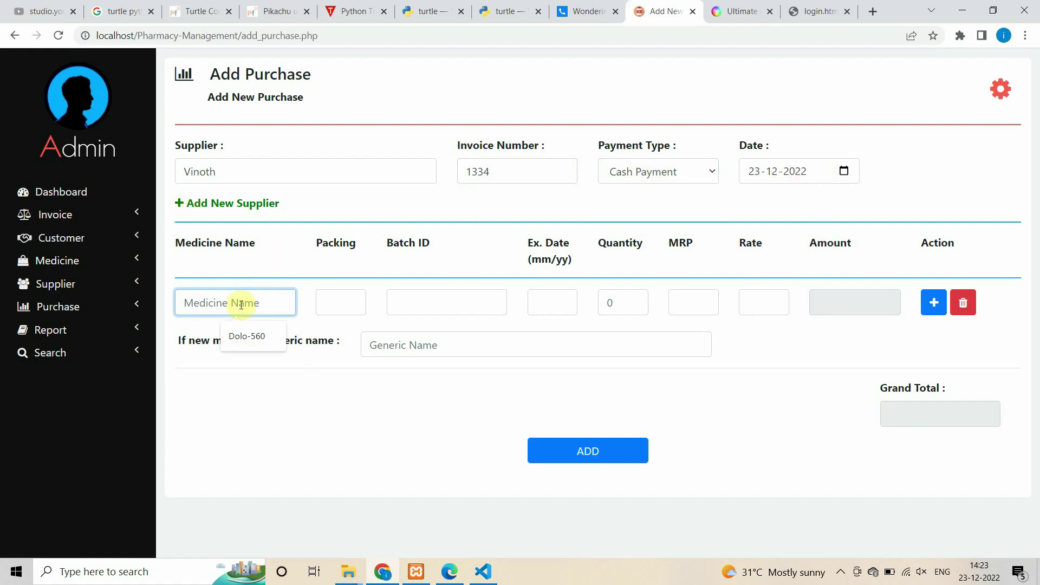
text(d)
click(248, 337)
key(Tab)
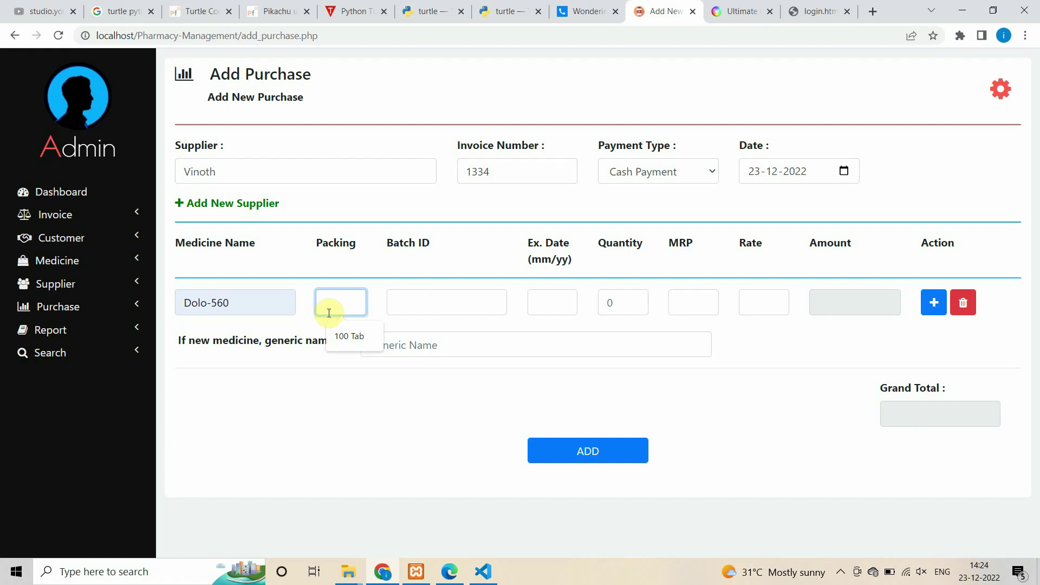
text(43)
key(Tab)
text(54)
key(Tab)
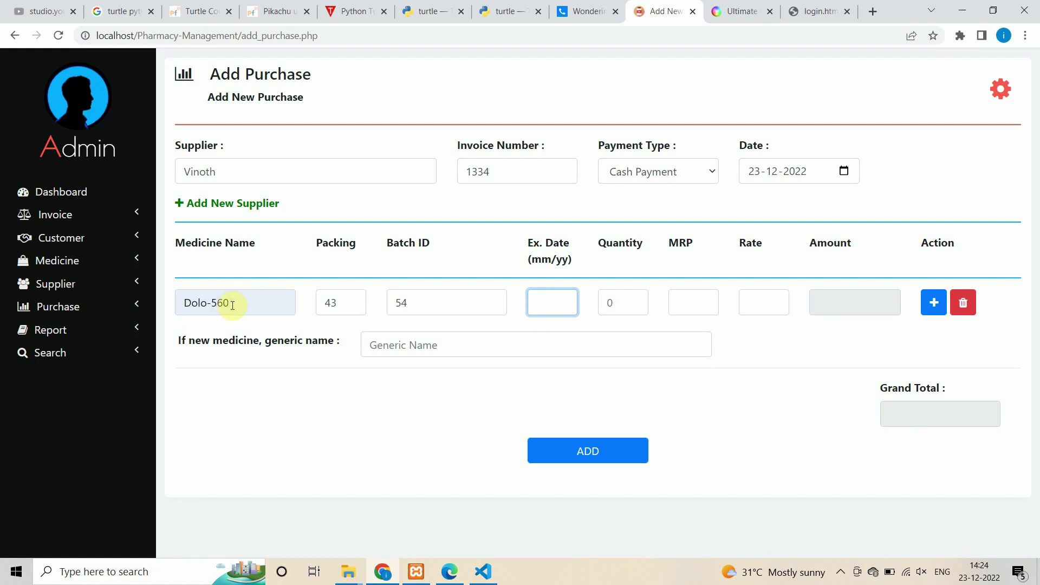
- Correct the medicine name to Dolo-570, set expiry 12/23 and quantity 1000
click(215, 302)
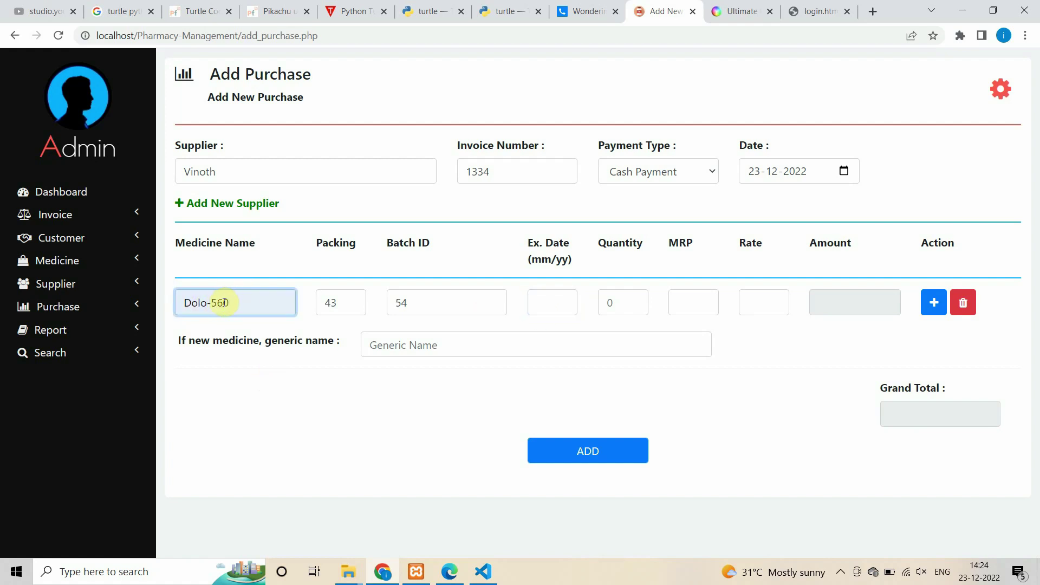
key(Delete)
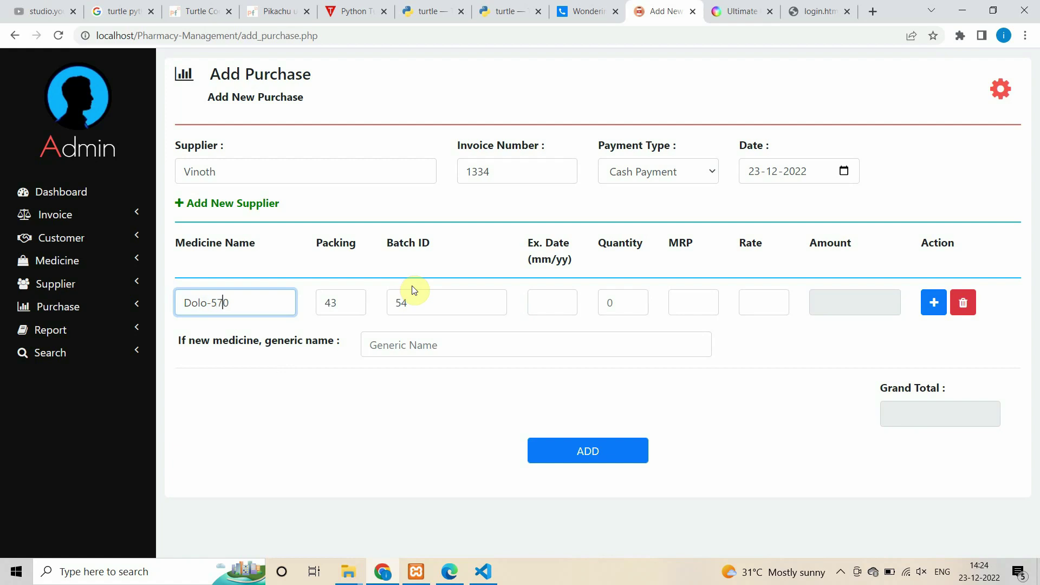
click(576, 307)
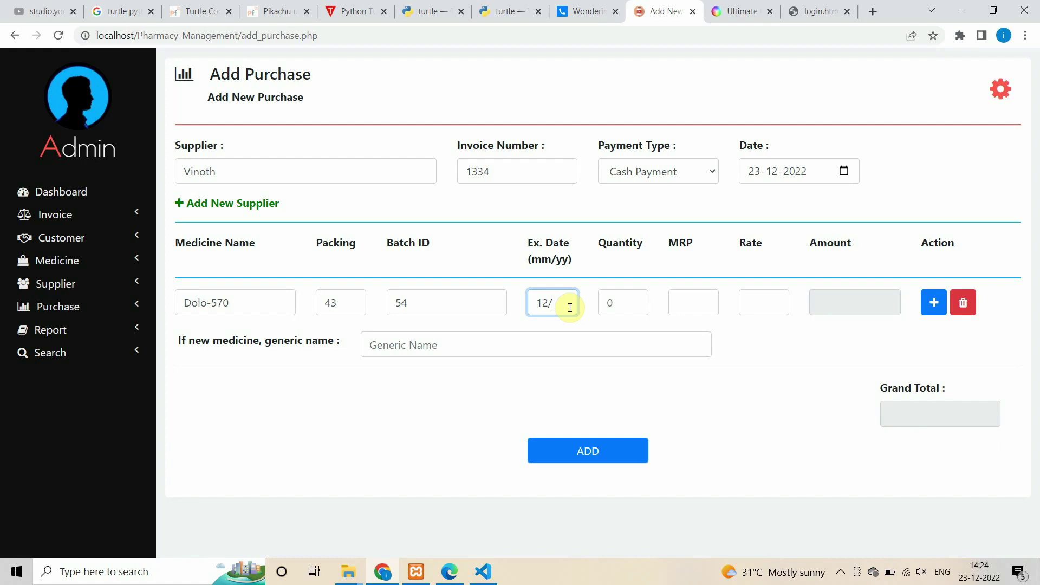
text(23)
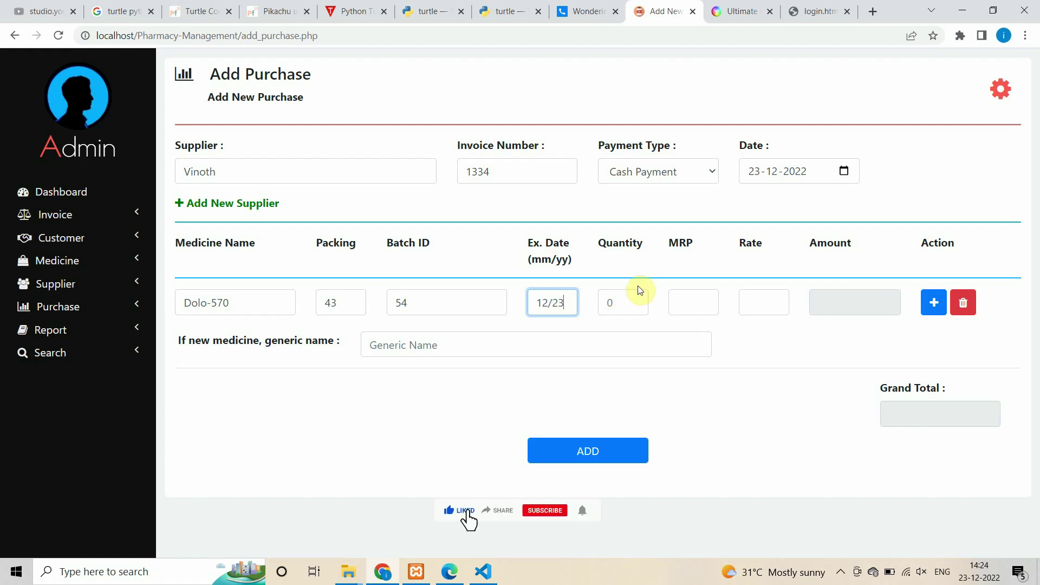
key(Tab)
text(1)
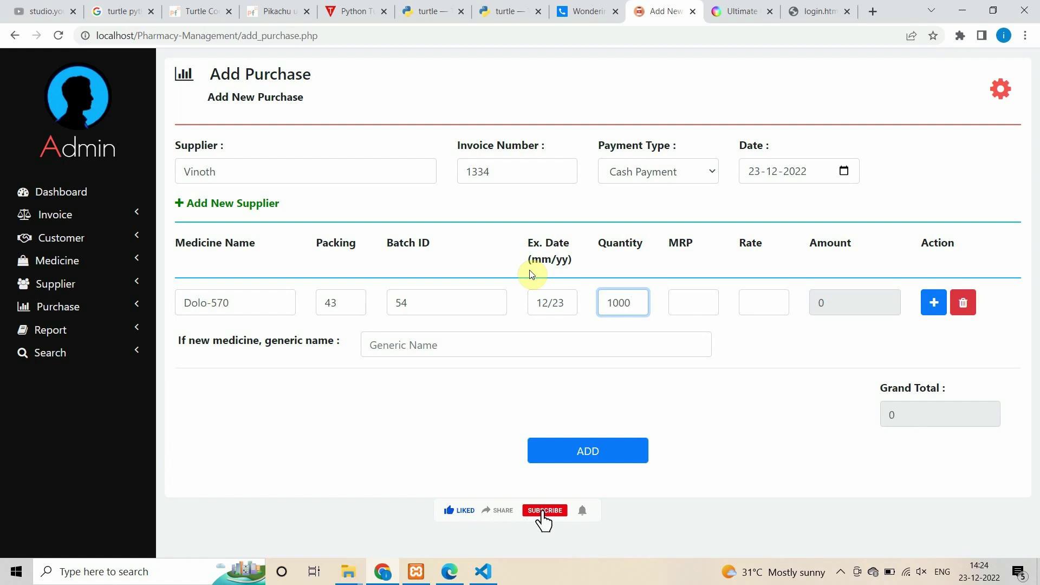
- Set MRP 32, rate 30 and generic name Fever, then submit the purchase
key(Tab)
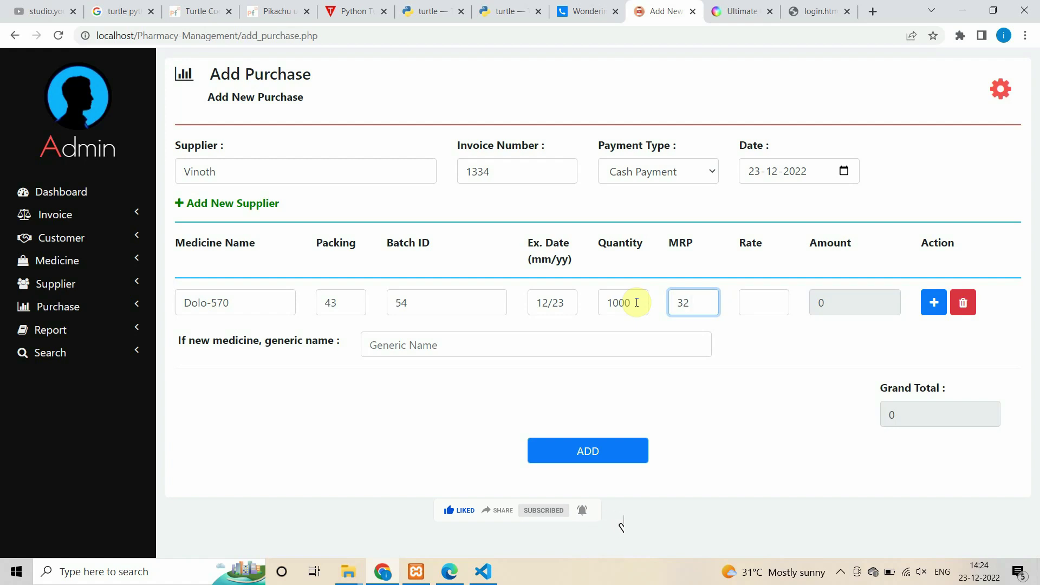
key(Tab)
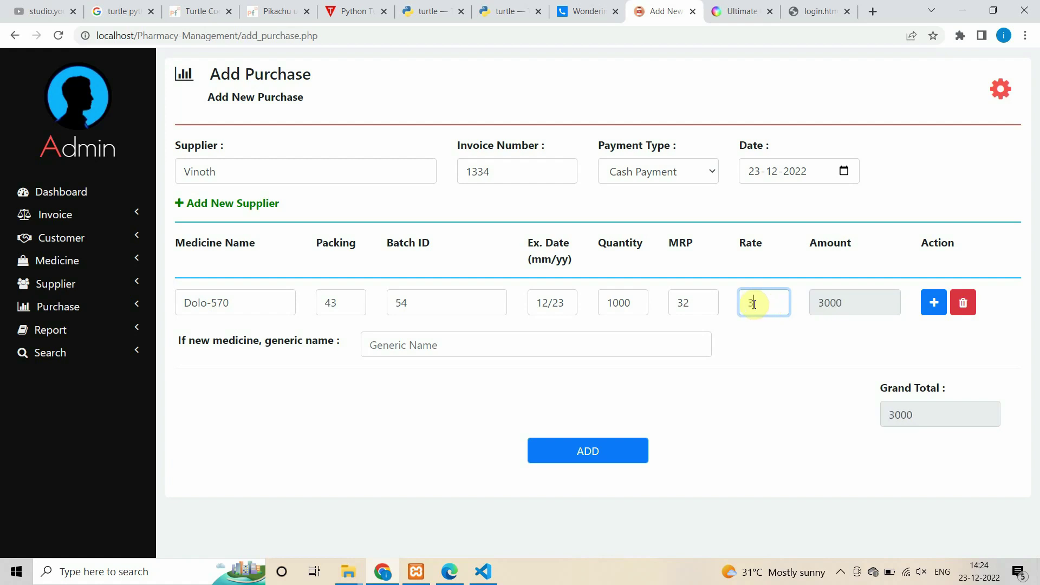
key(Tab)
key(Down)
key(Return)
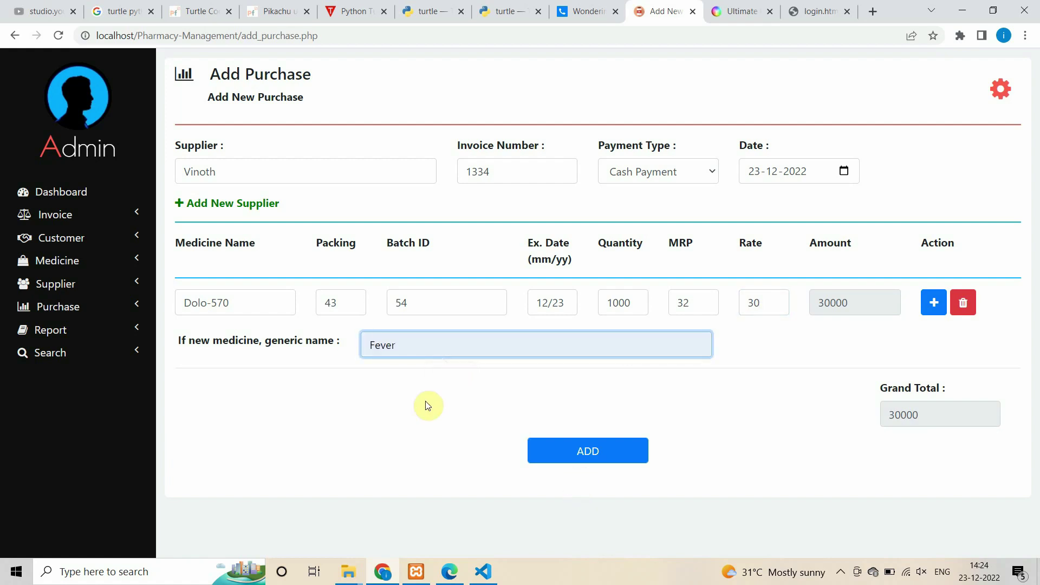
click(598, 459)
- Dismiss the confirmation and check the new Dolo-570 entry in the medicine list
click(634, 111)
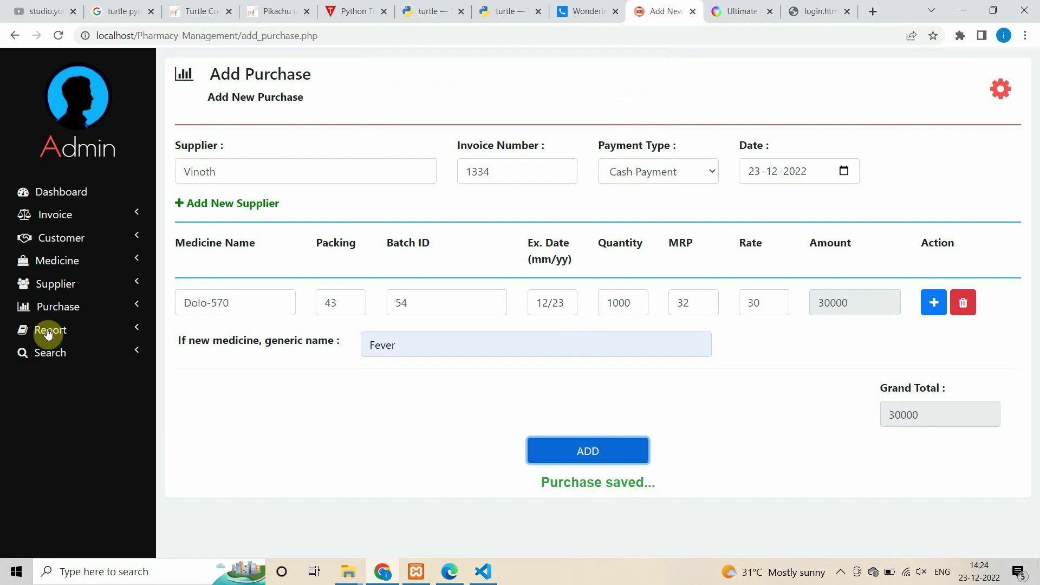
click(89, 266)
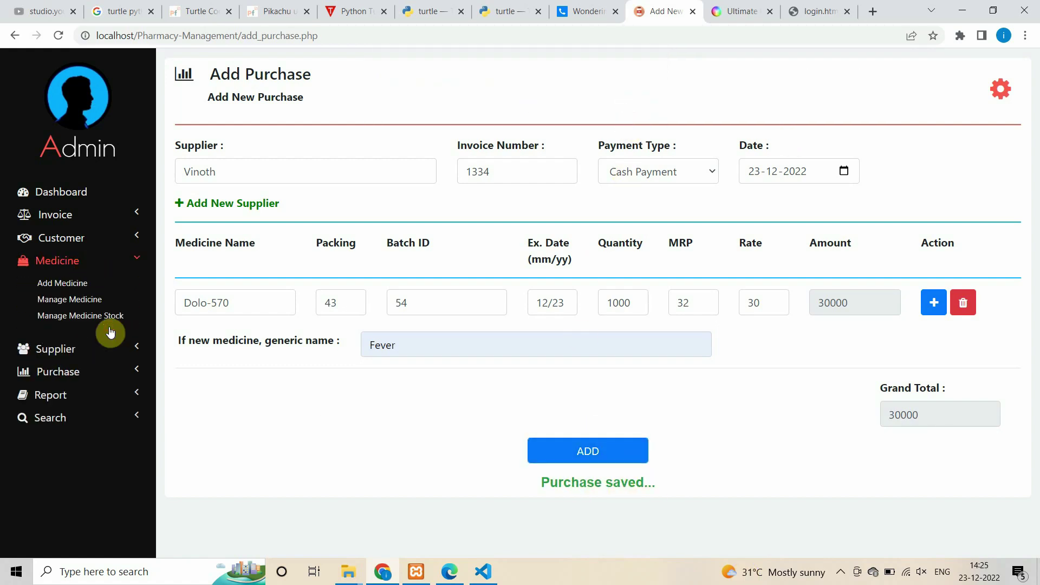
click(65, 297)
drag(227, 436, 345, 443)
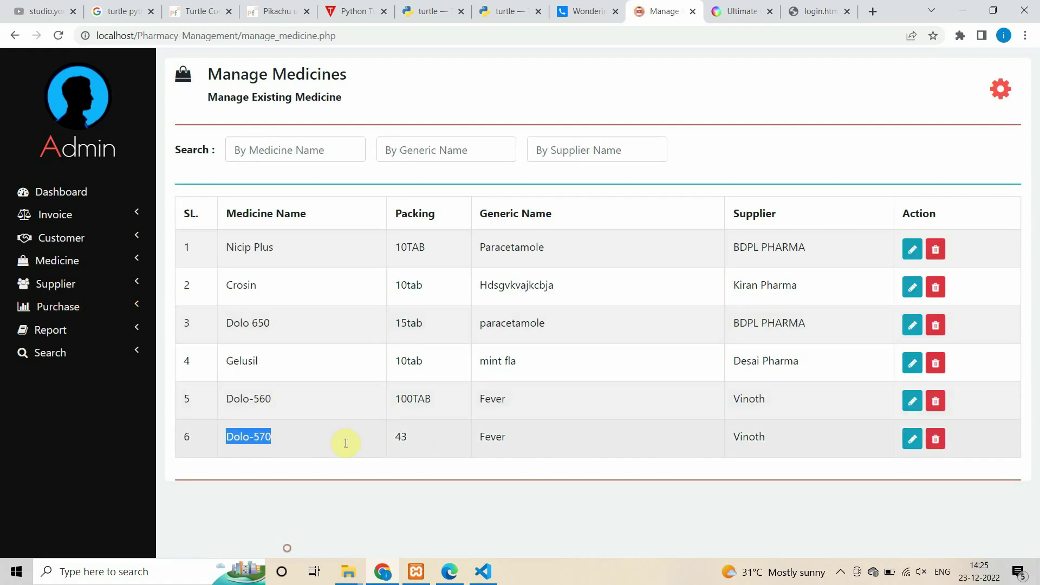
drag(661, 448, 763, 447)
click(759, 448)
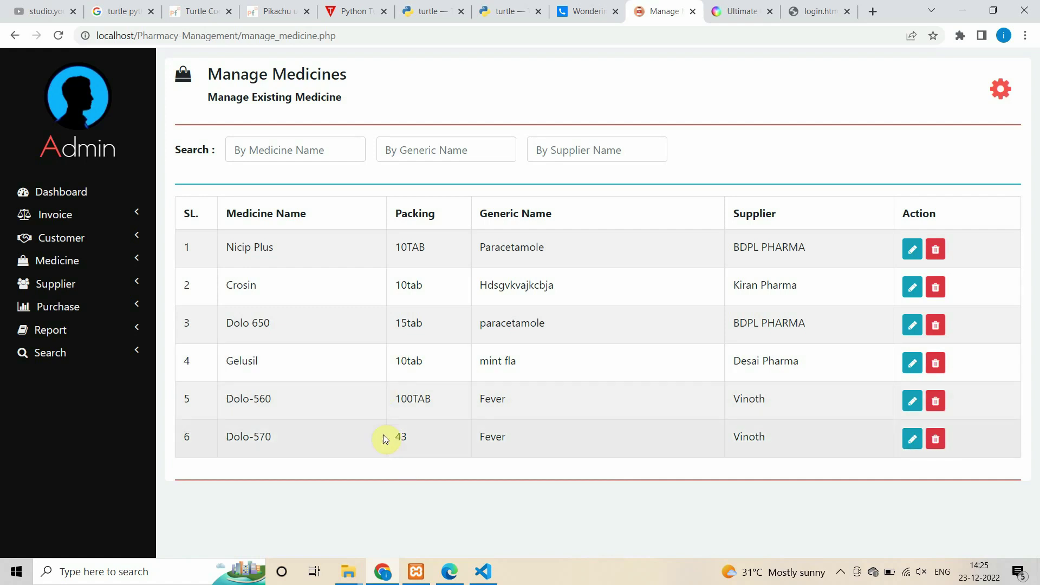
- View the sales report and select its 7998 total
click(51, 308)
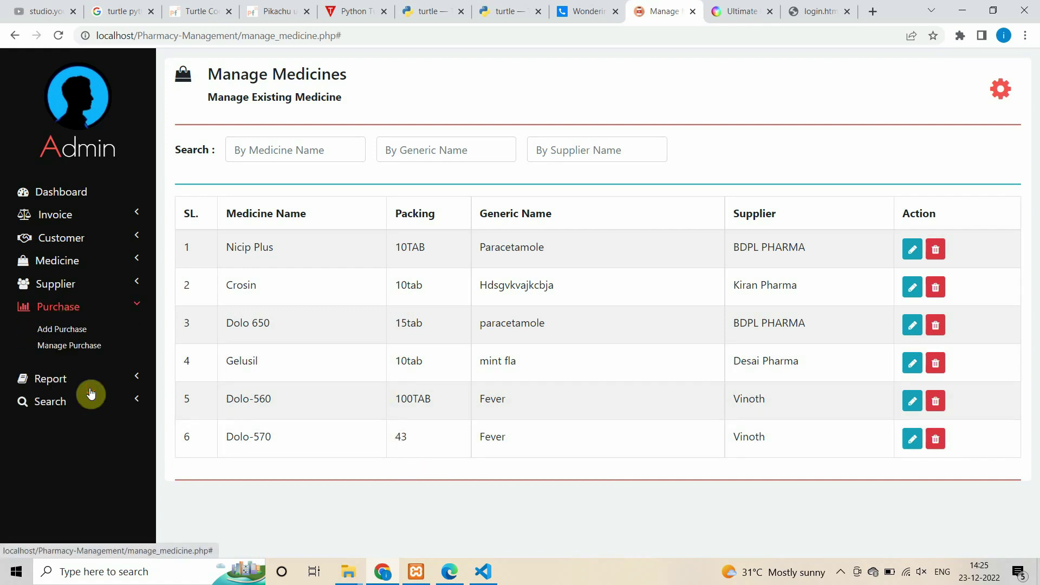
click(51, 379)
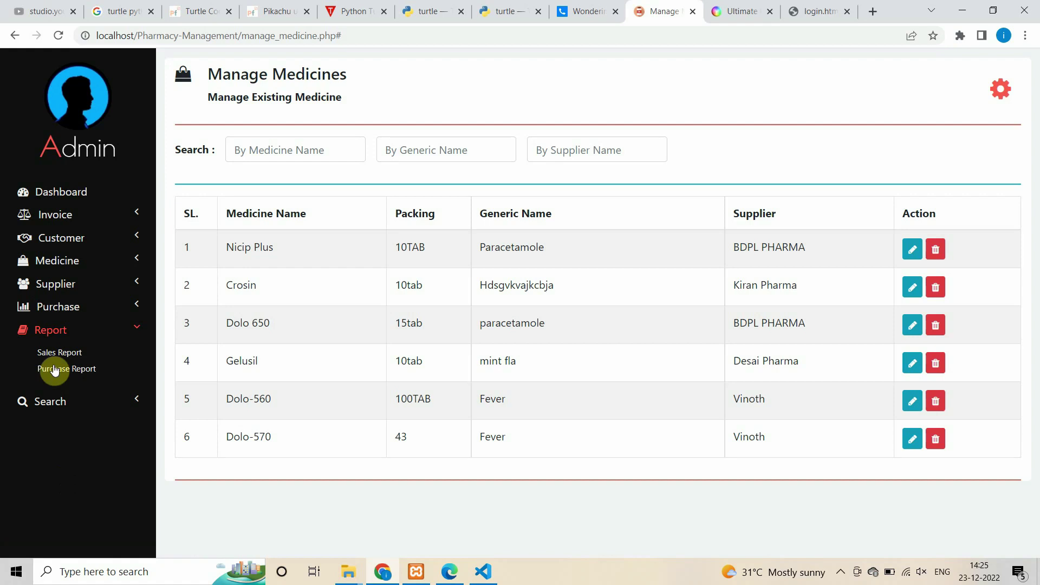
click(61, 353)
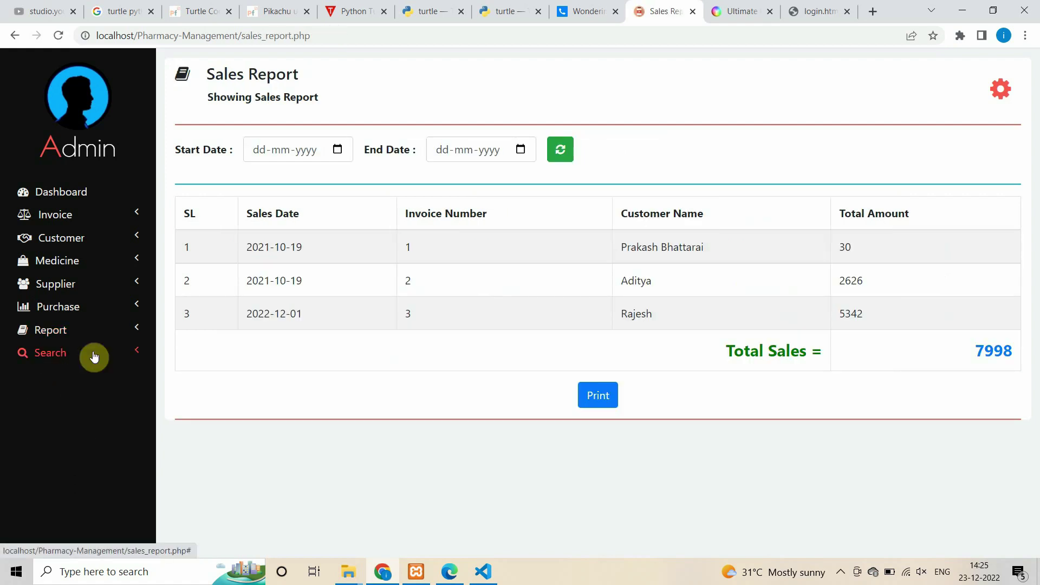
double_click(988, 352)
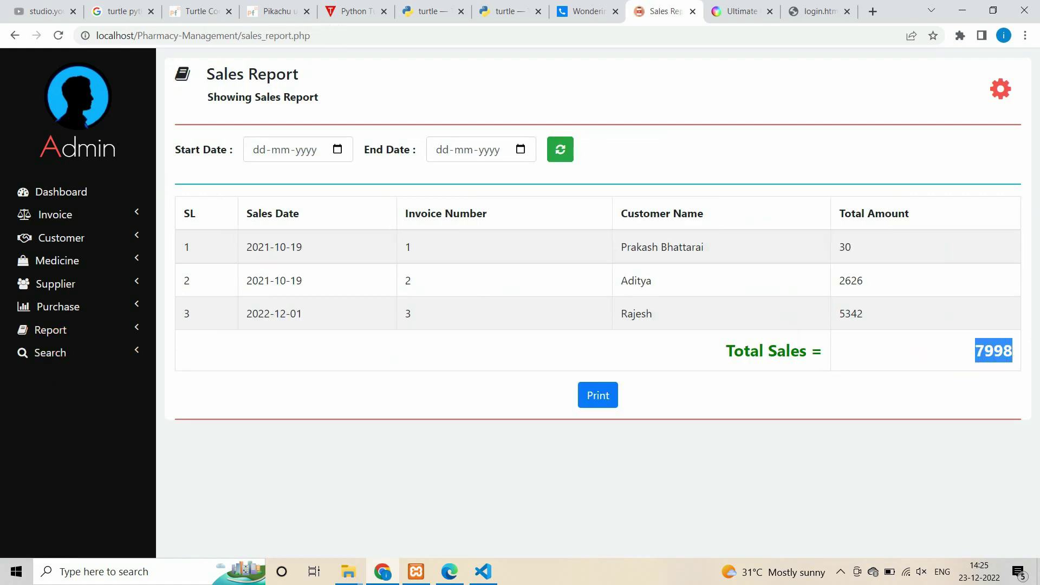
click(782, 400)
- View the purchase report with the 30000 purchase, then open Add Purchase
click(78, 331)
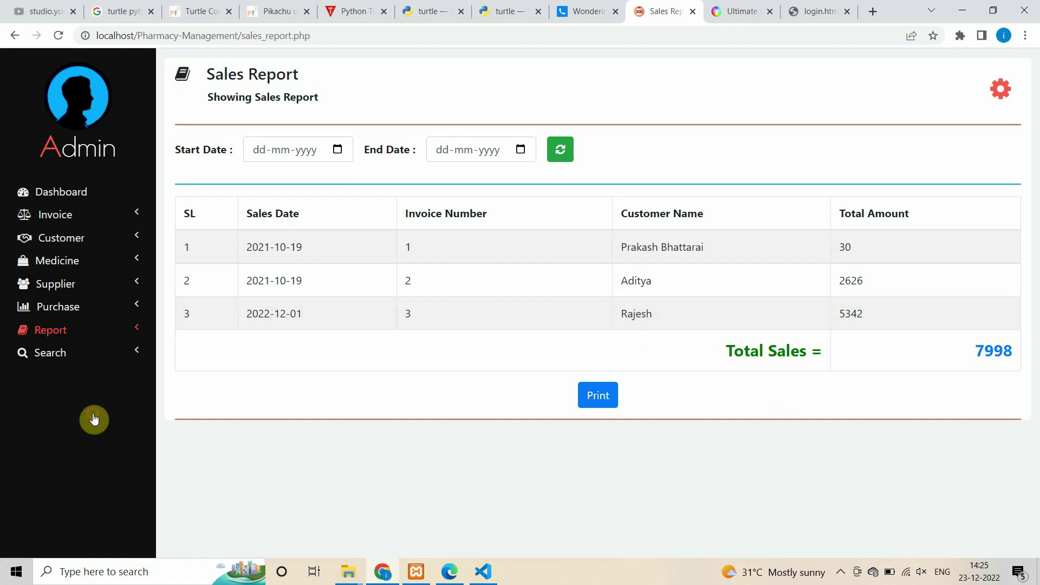
click(74, 367)
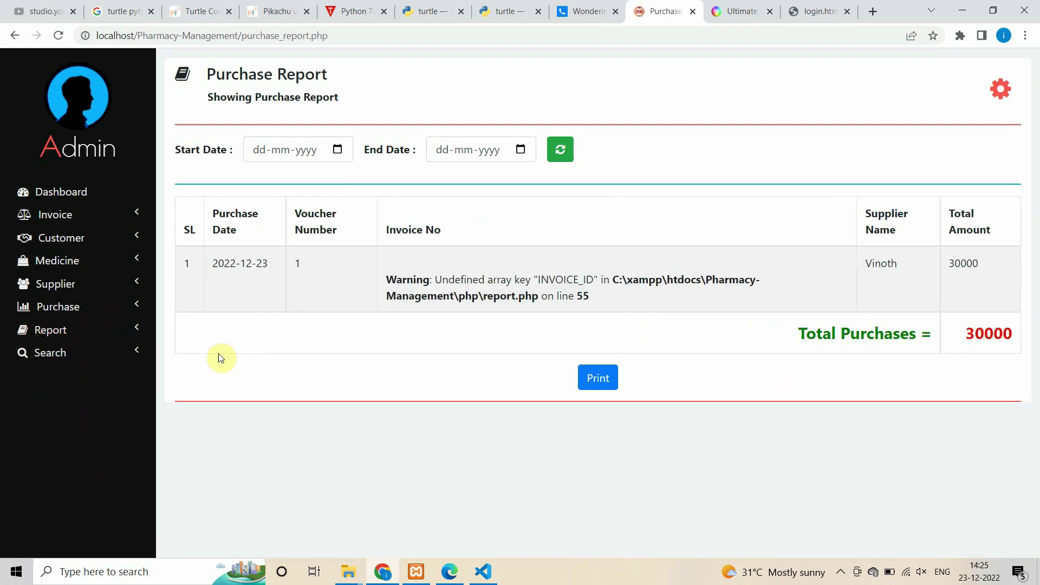
click(52, 310)
click(61, 329)
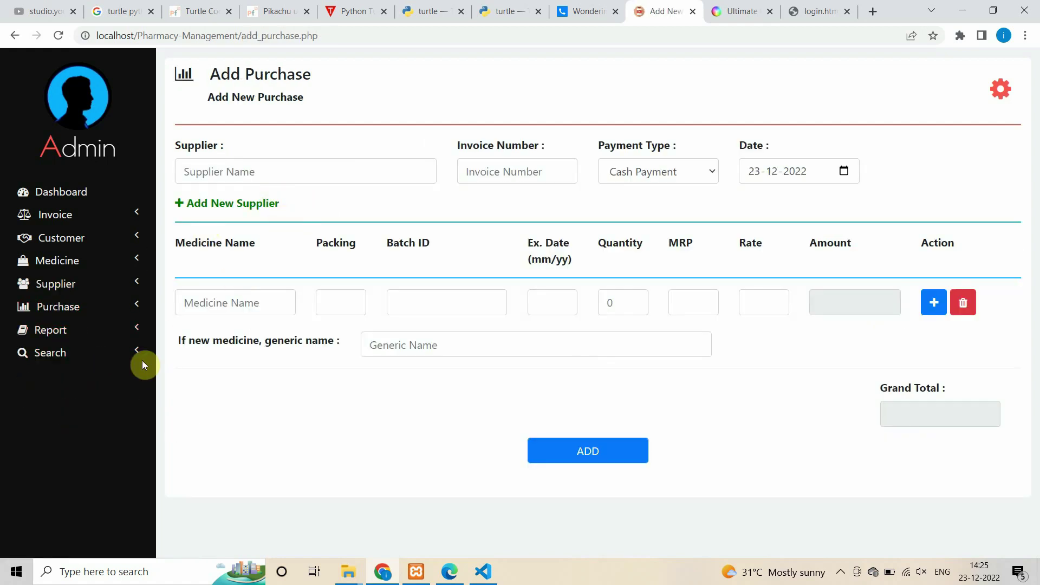
click(60, 238)
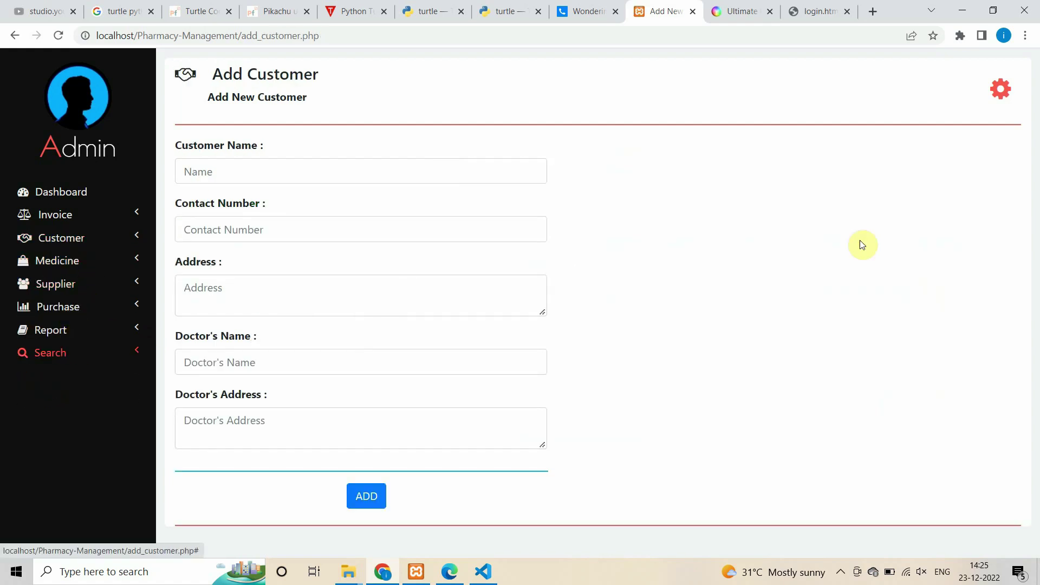
- View the admin profile page with the pharmacy's details, then go to invoice search
click(1001, 89)
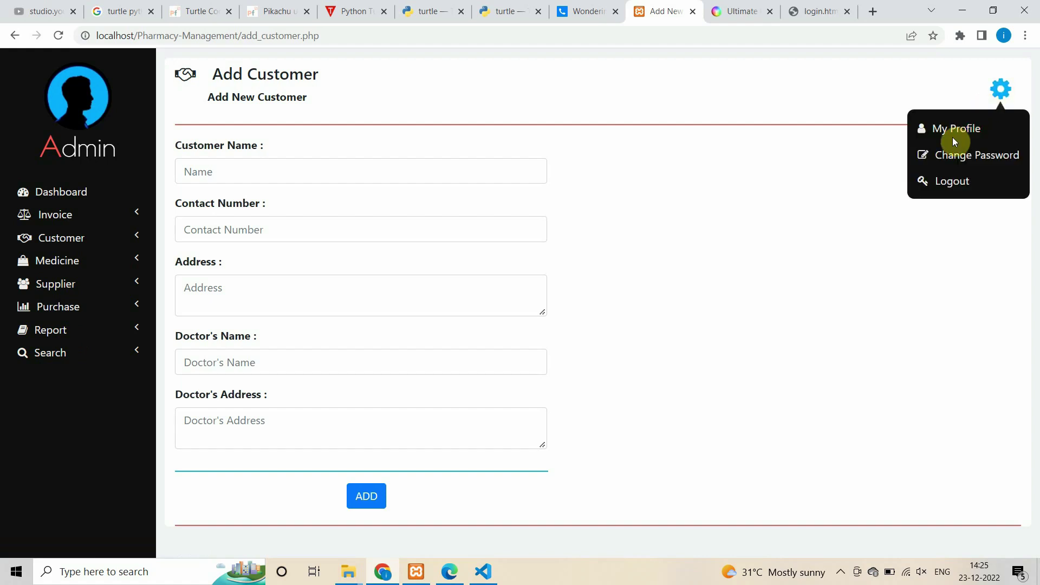
click(952, 138)
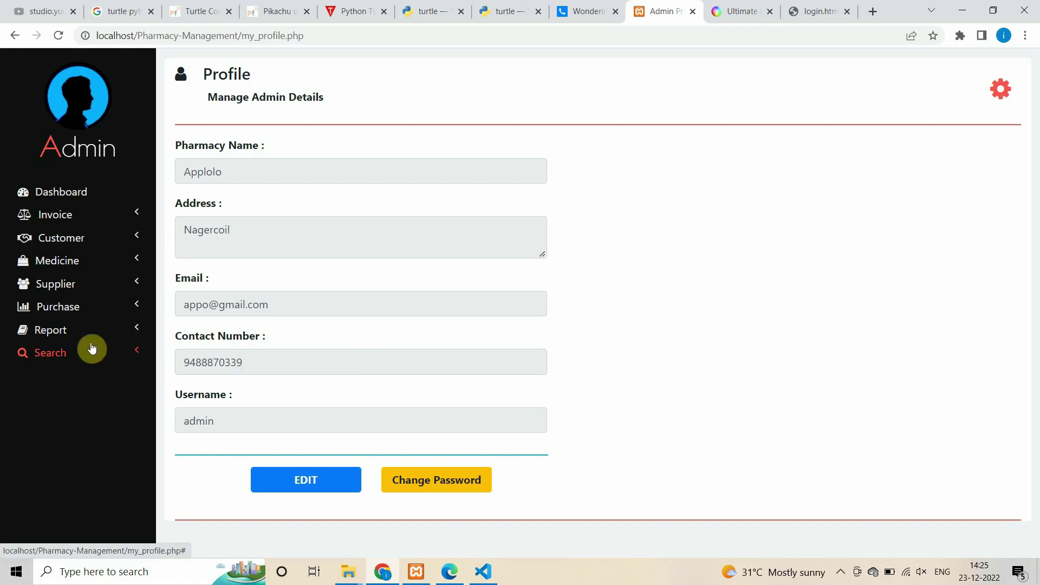
click(75, 357)
click(60, 377)
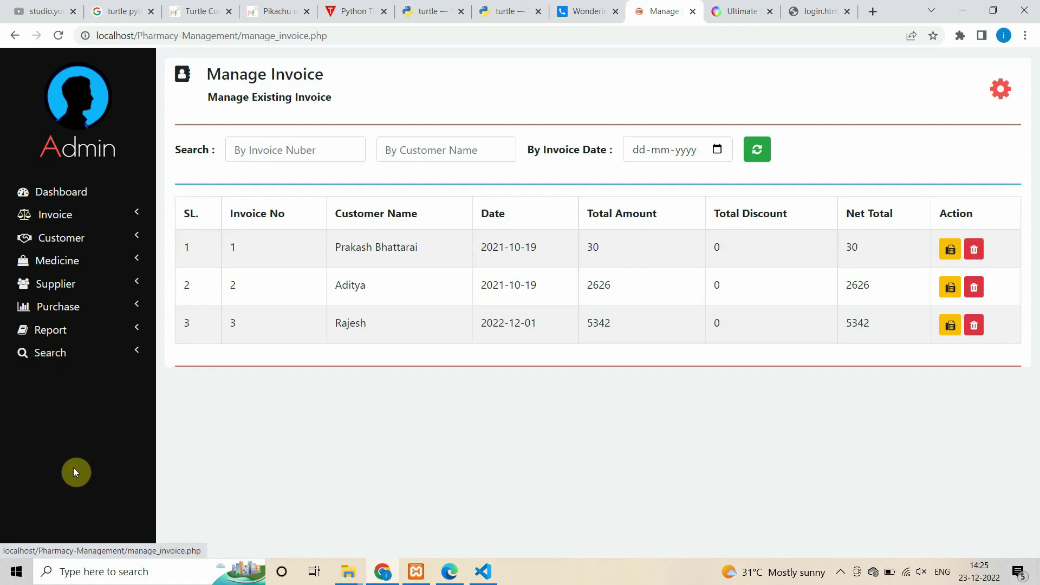
- Search invoices by number '1' and customers by 'k'
click(298, 149)
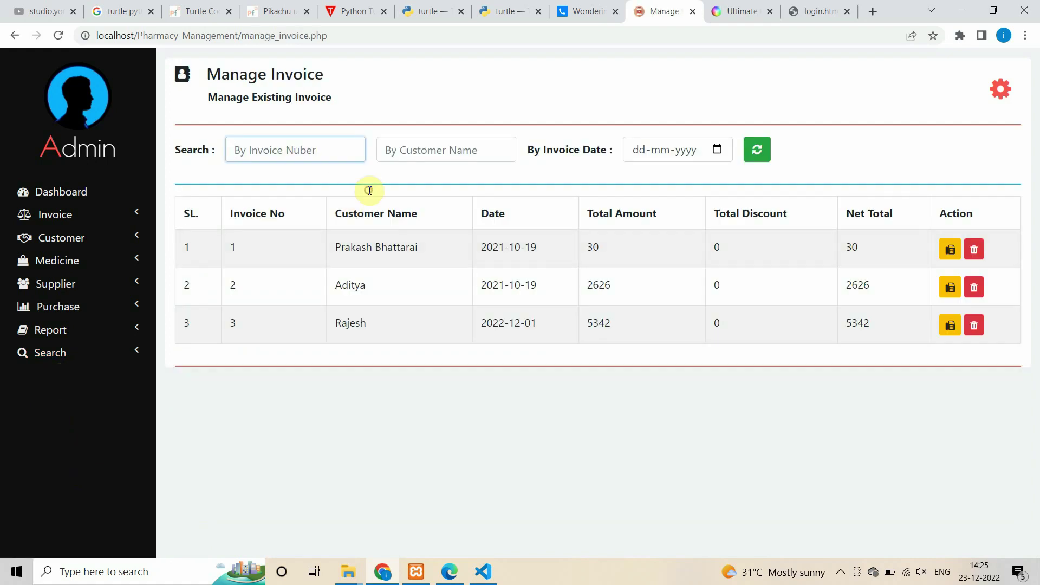
text(1)
click(75, 355)
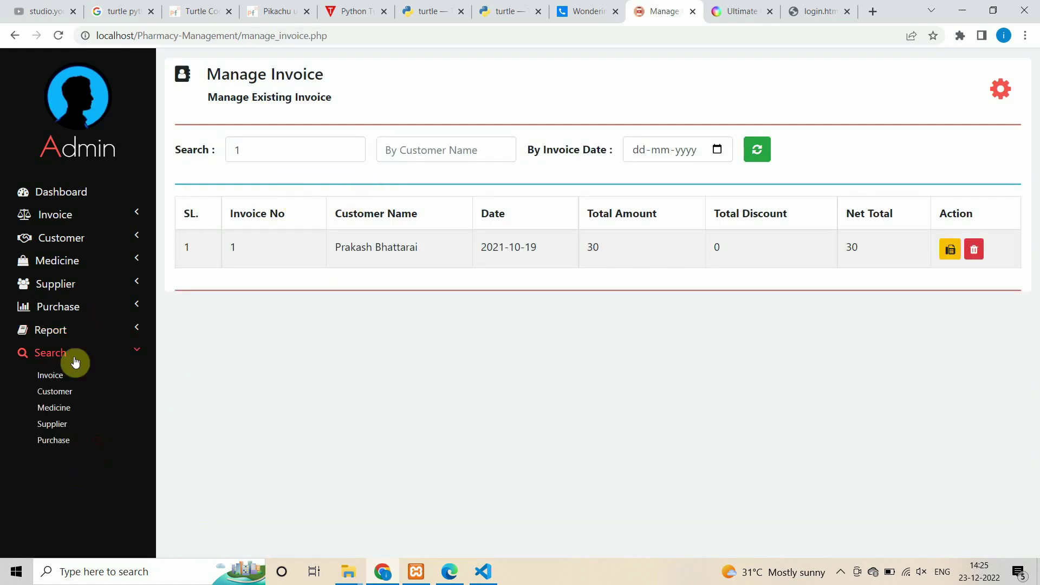
click(63, 390)
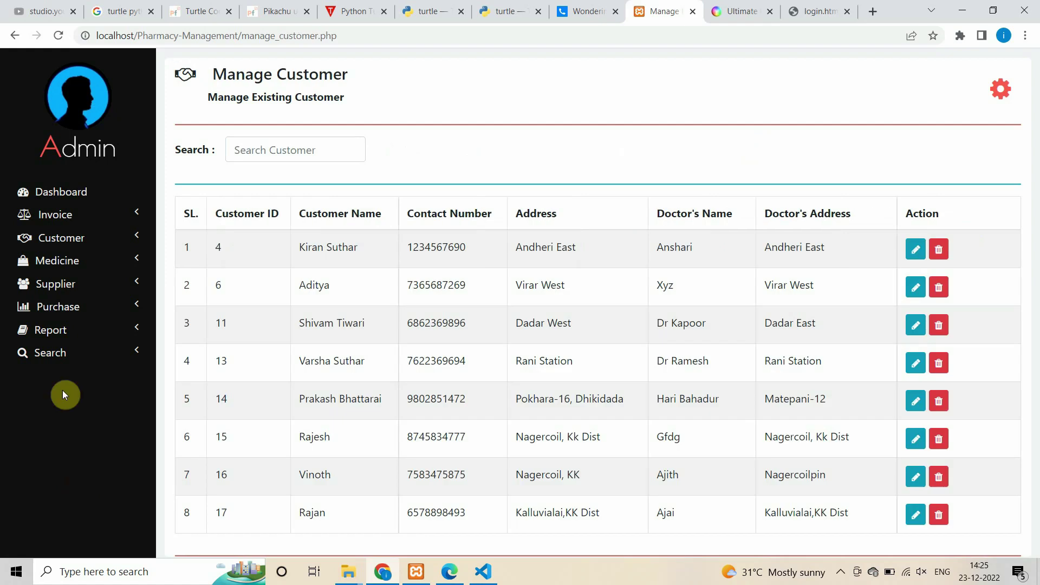
click(265, 151)
text(k)
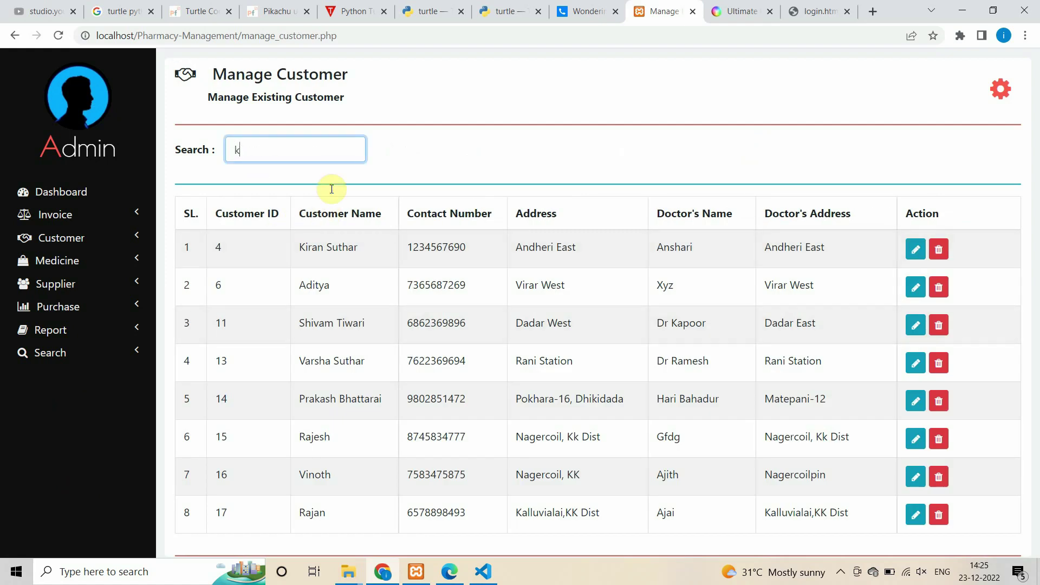
- Search medicines by name 'n', then by generic name 'fe'
click(131, 345)
click(69, 410)
click(308, 147)
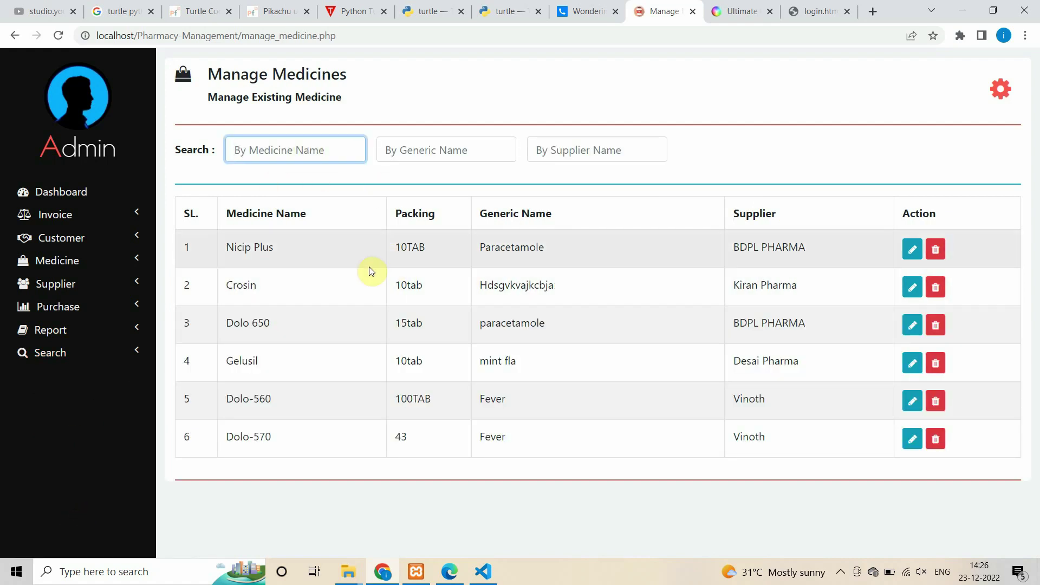
text(n)
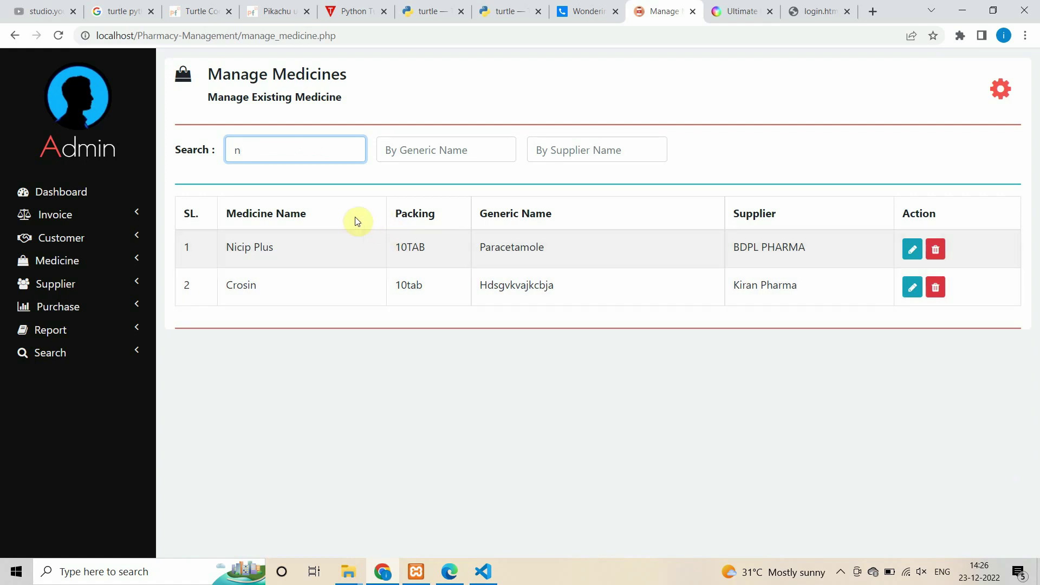
key(BackSpace)
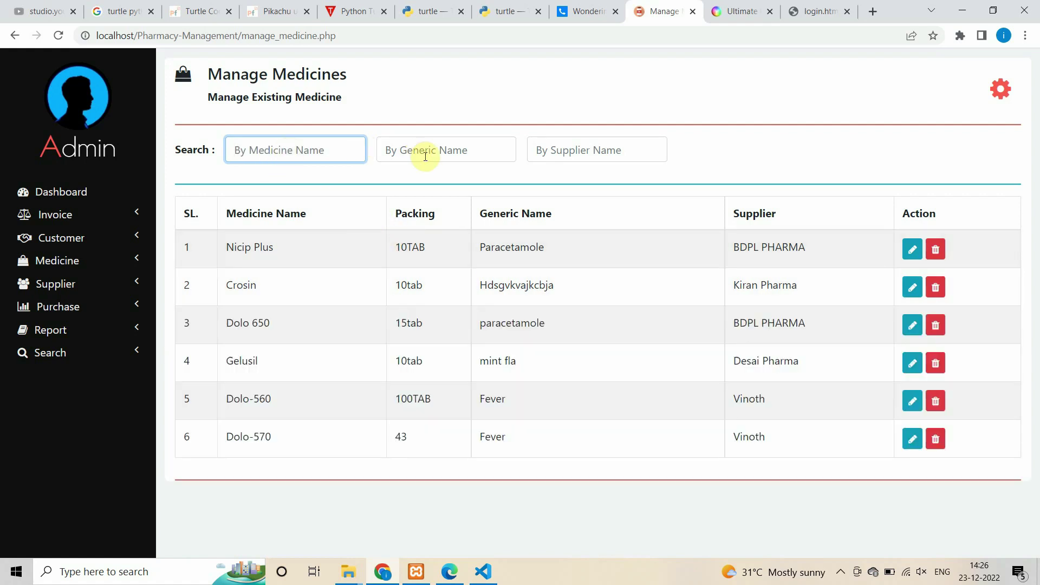
click(433, 147)
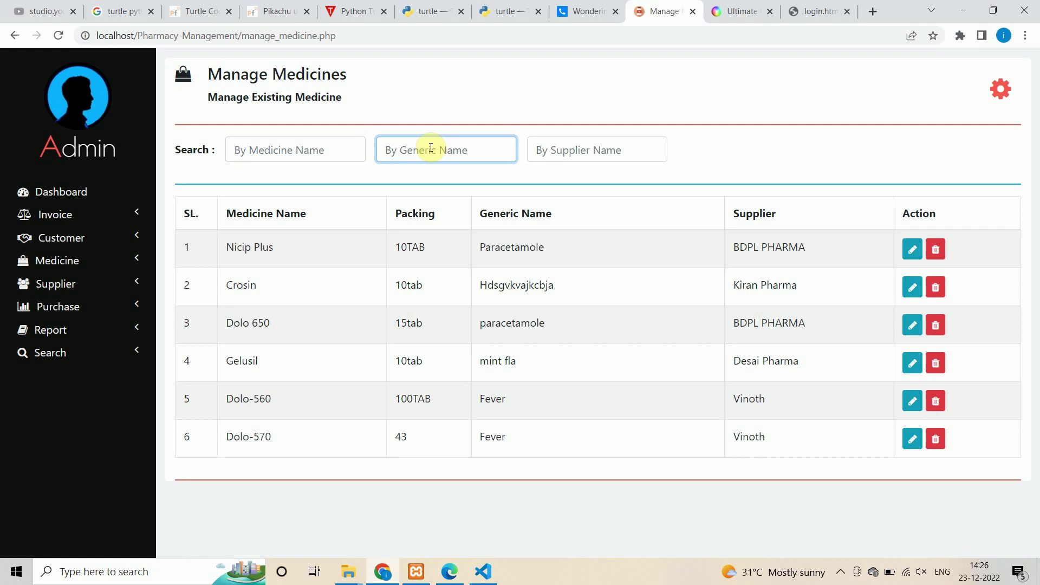
text(fe)
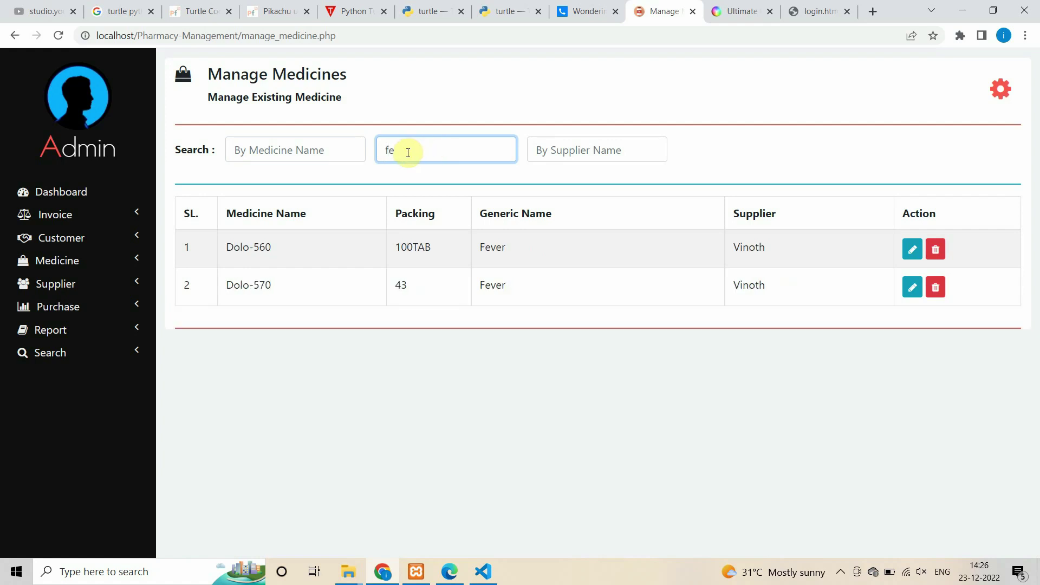
- Search suppliers for 'de', then open the purchase search list
click(43, 352)
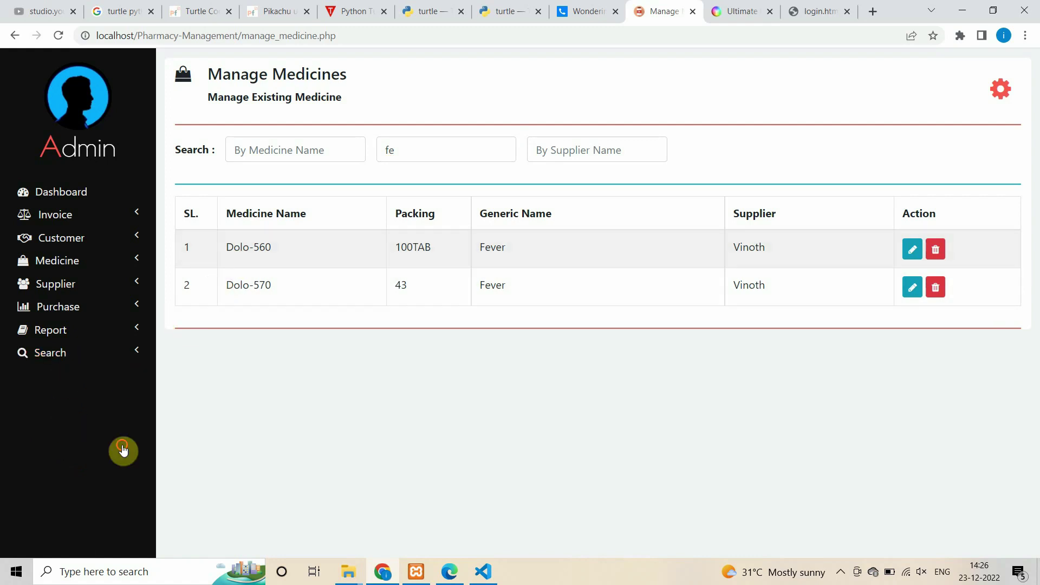
click(100, 359)
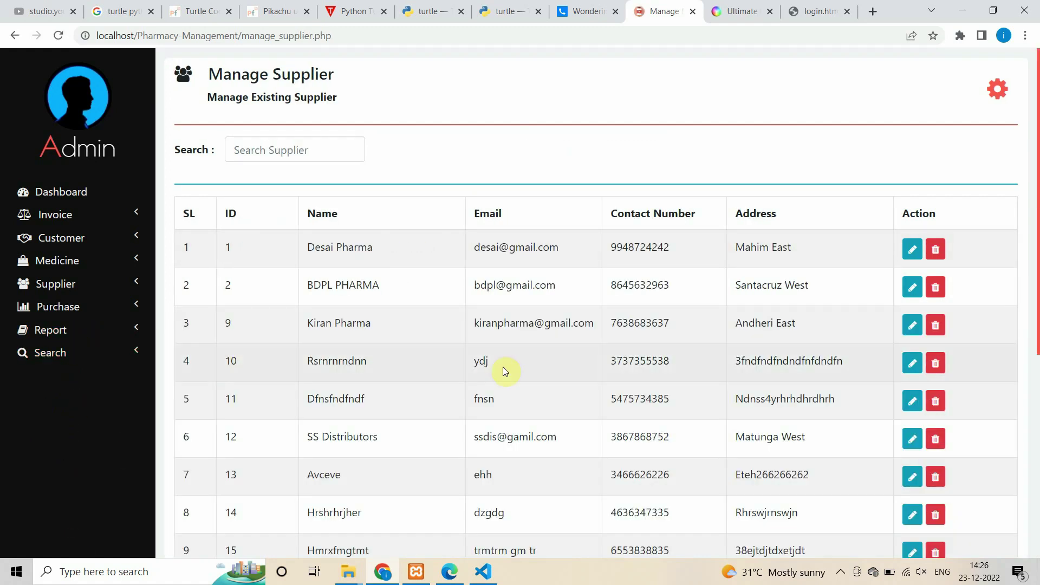
click(281, 149)
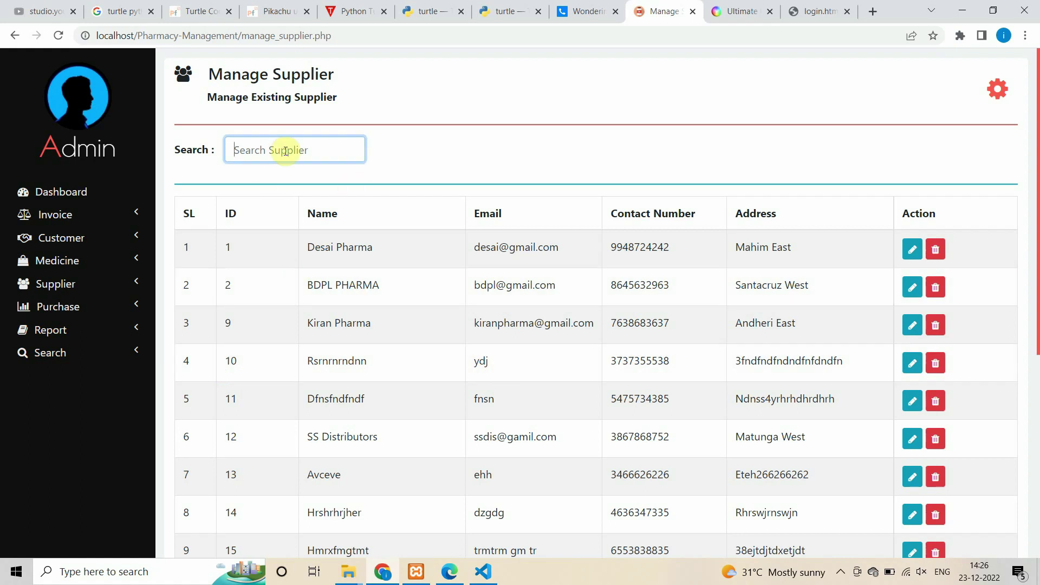
text(sdf)
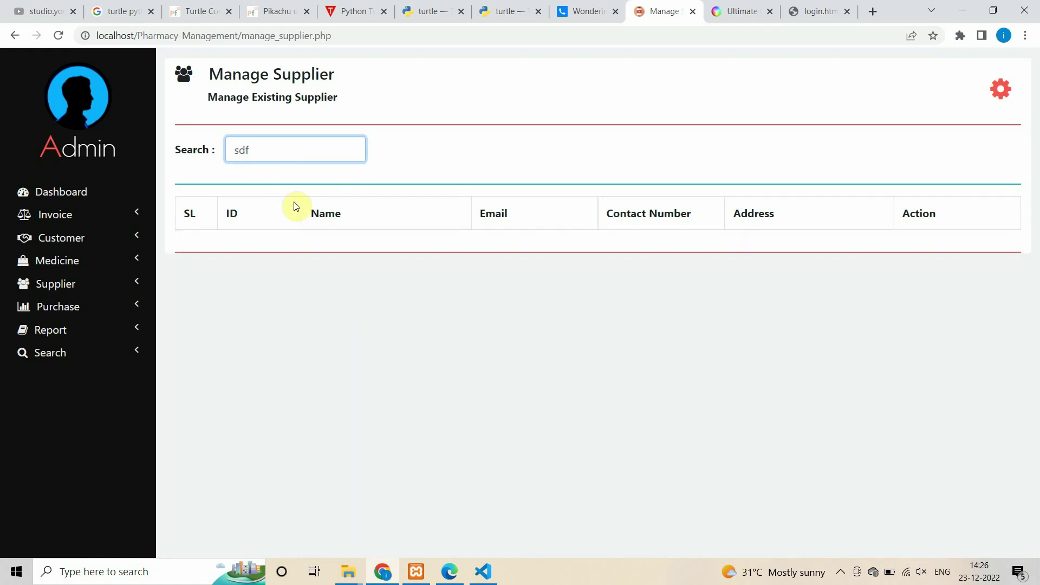
key(BackSpace)
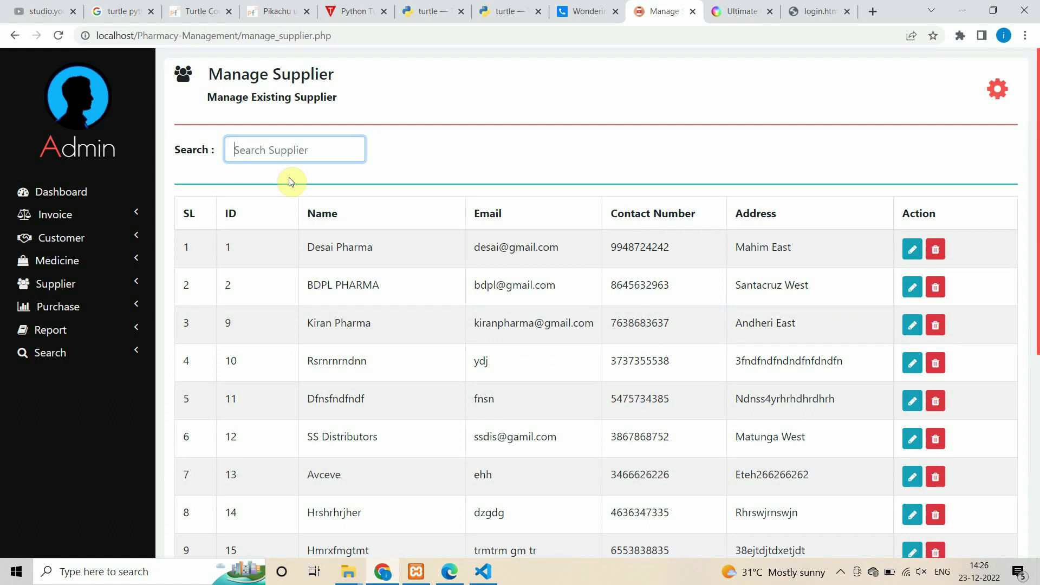
text(de)
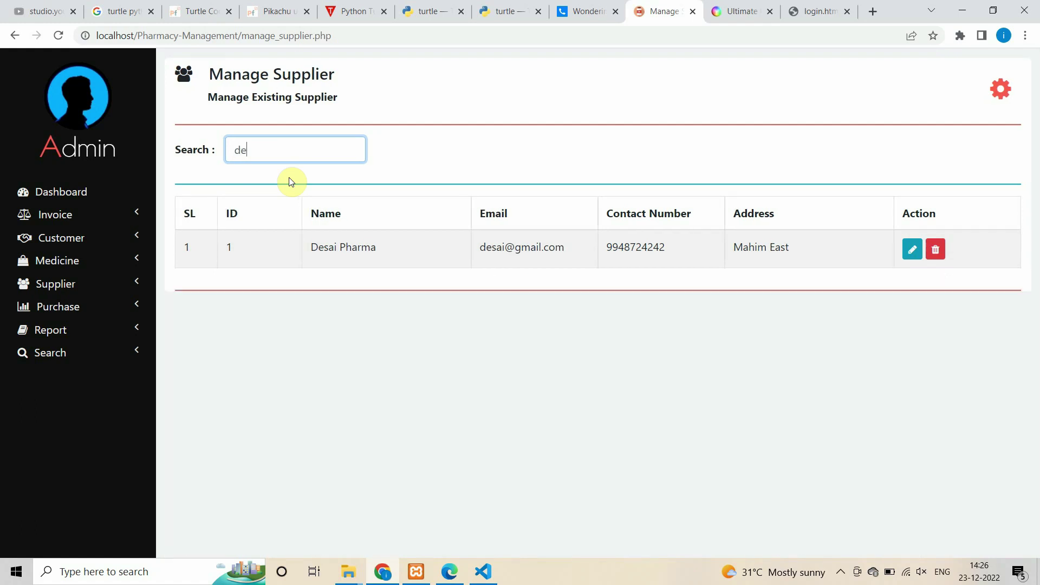
click(139, 350)
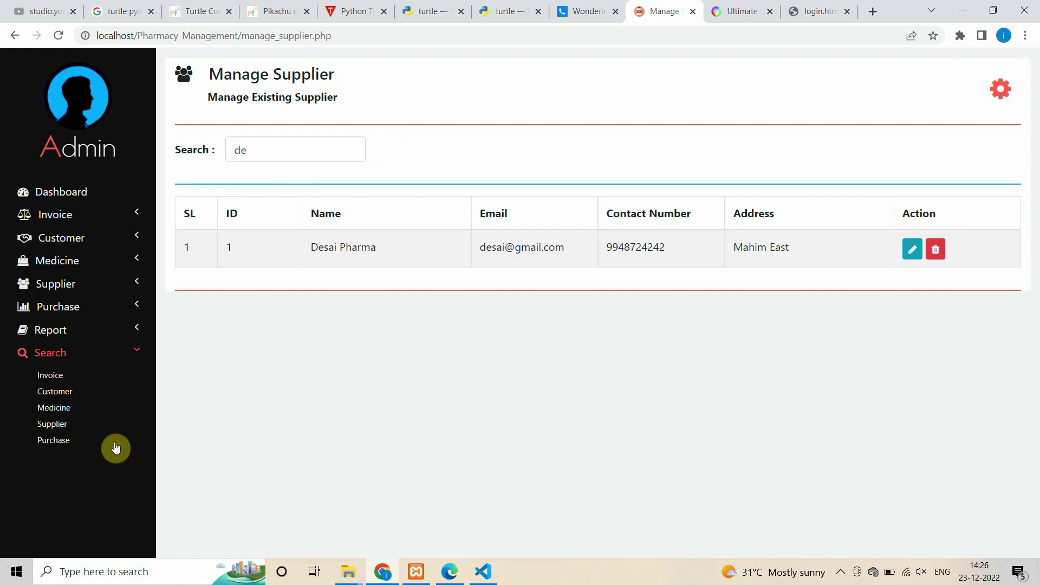
click(65, 440)
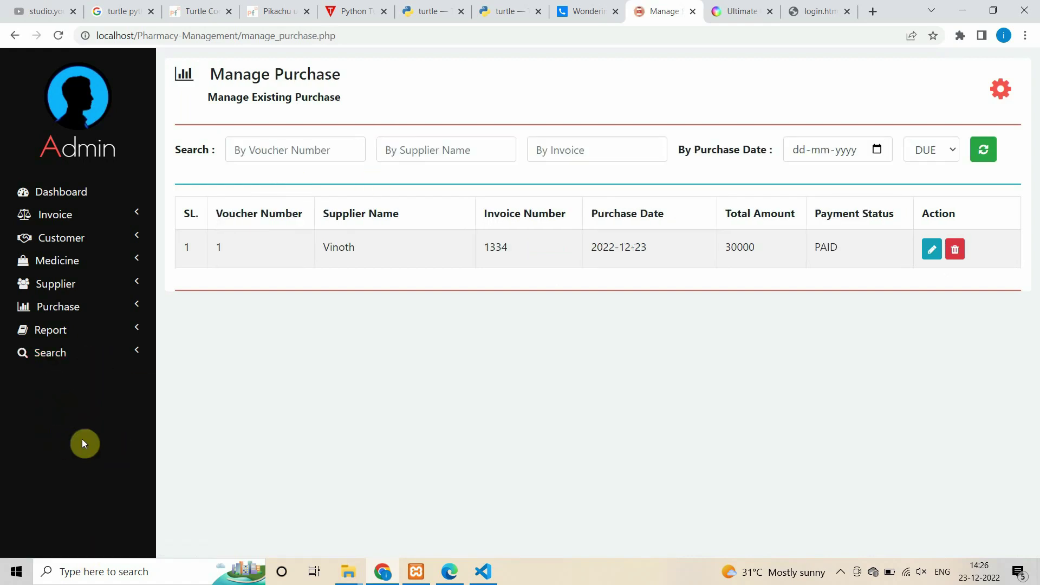